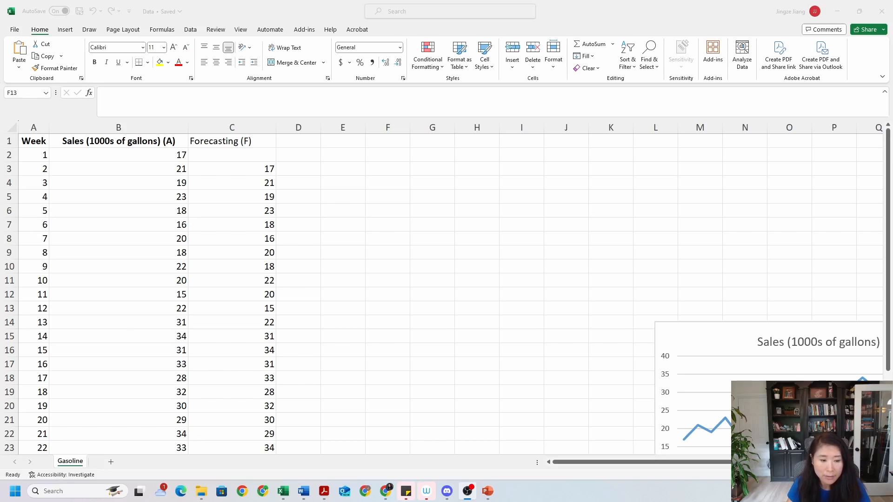
Step: Enter the header "Error=A-F" in cell D1 and widen column D to fit it
{"action": "left_click", "coordinate": [299, 141]}
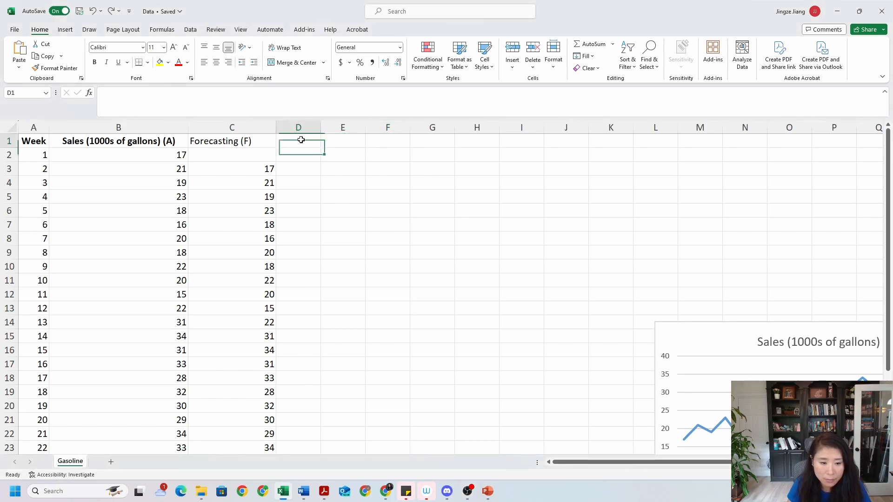
{"action": "key", "text": "Caps_Lock"}
{"action": "type", "text": "E"}
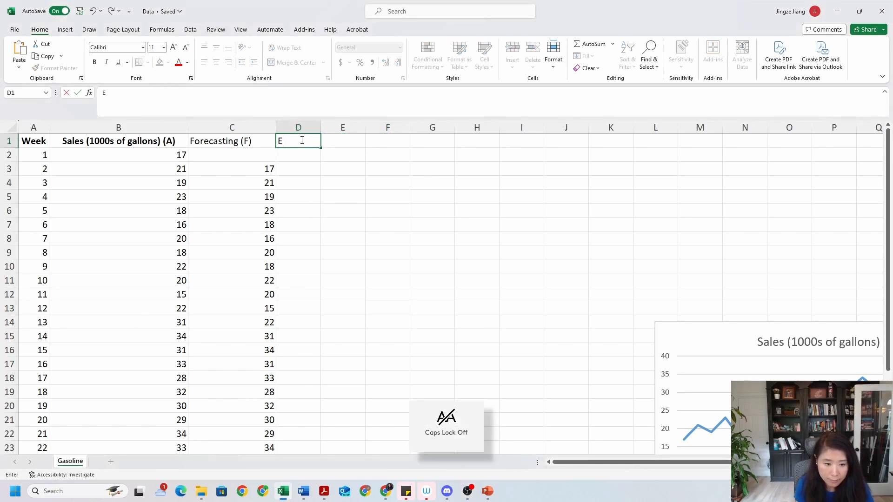
{"action": "type", "text": "rror="}
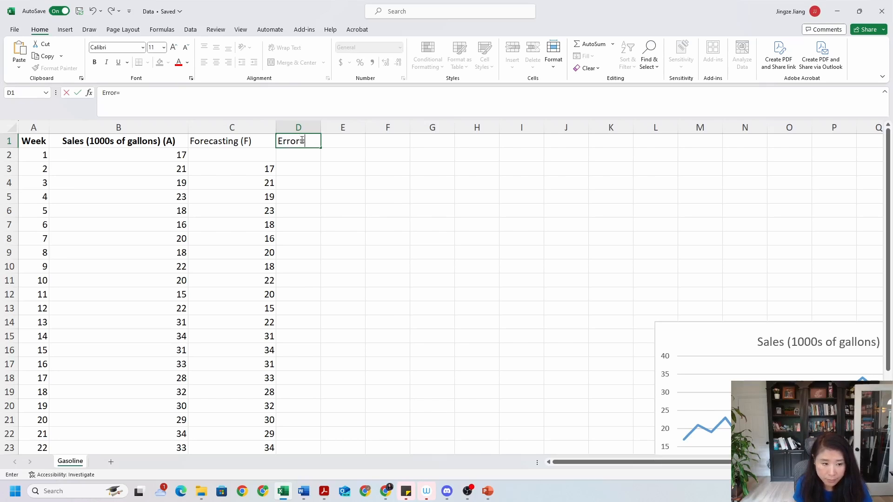
{"action": "key", "text": "Caps_Lock"}
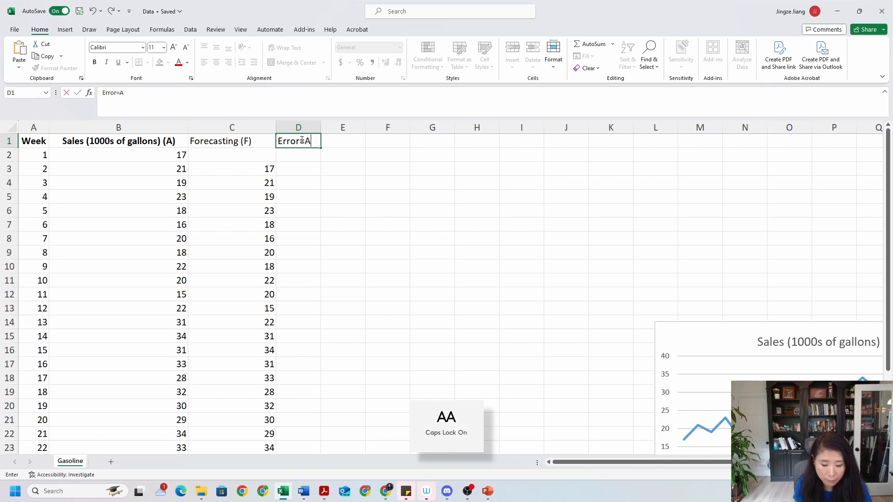
{"action": "type", "text": "or=A-F"}
{"action": "key", "text": "Return"}
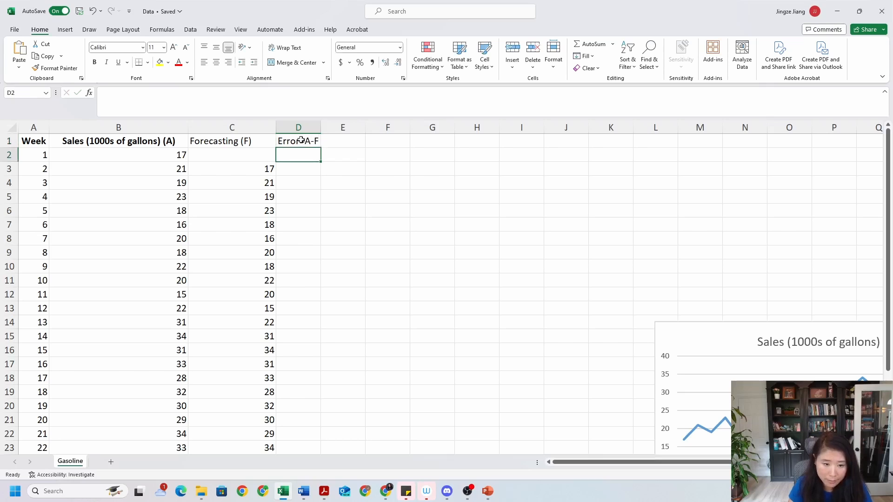
{"action": "left_click_drag", "start_coordinate": [320, 132], "coordinate": [343, 130]}
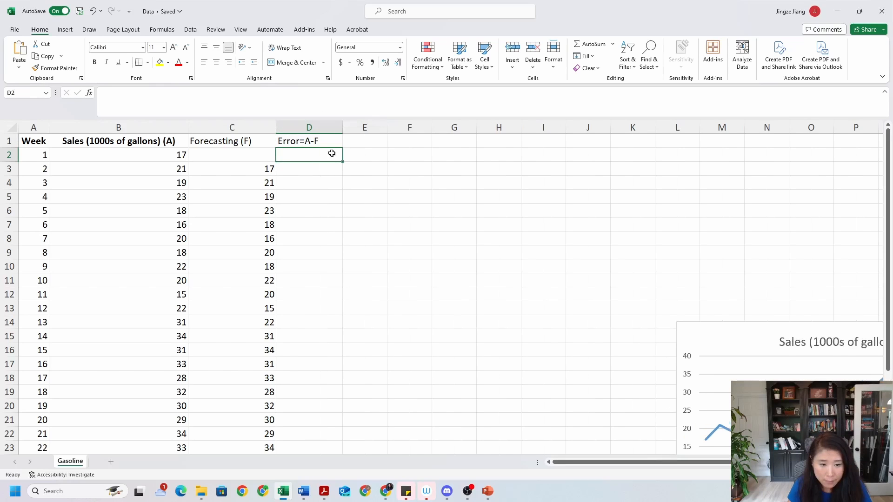
Step: Examine the forecast formulas for weeks 2 to 6 in cells C3 through C7
{"action": "left_click", "coordinate": [256, 173]}
{"action": "left_click", "coordinate": [247, 183]}
{"action": "left_click", "coordinate": [247, 203]}
{"action": "left_click", "coordinate": [245, 224]}
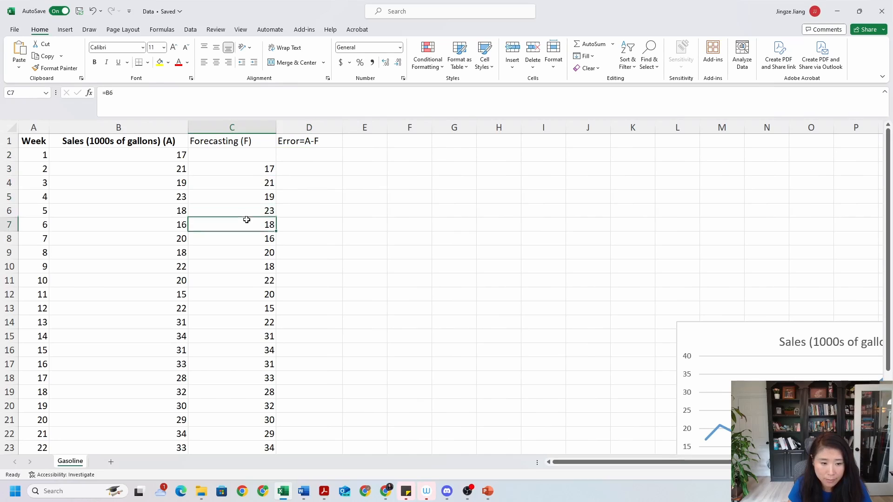
{"action": "left_click", "coordinate": [251, 169]}
{"action": "left_click", "coordinate": [251, 183]}
{"action": "left_click", "coordinate": [251, 197]}
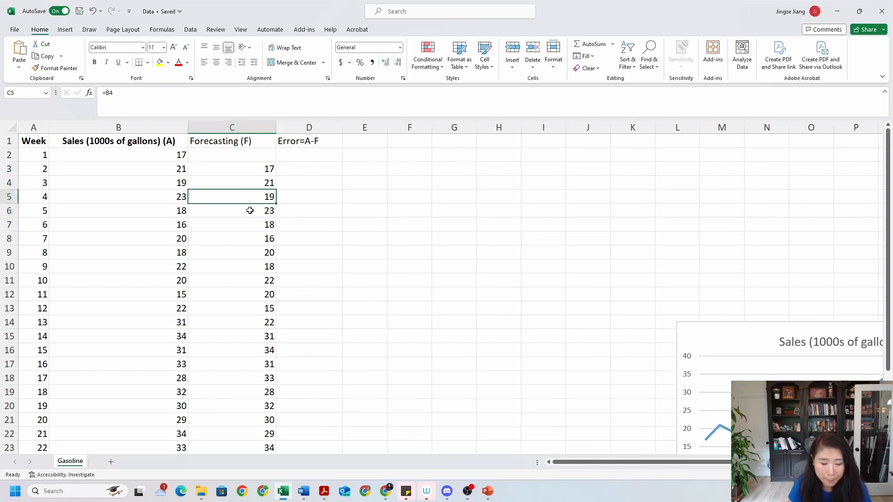
{"action": "left_click", "coordinate": [249, 209]}
{"action": "left_click", "coordinate": [253, 225]}
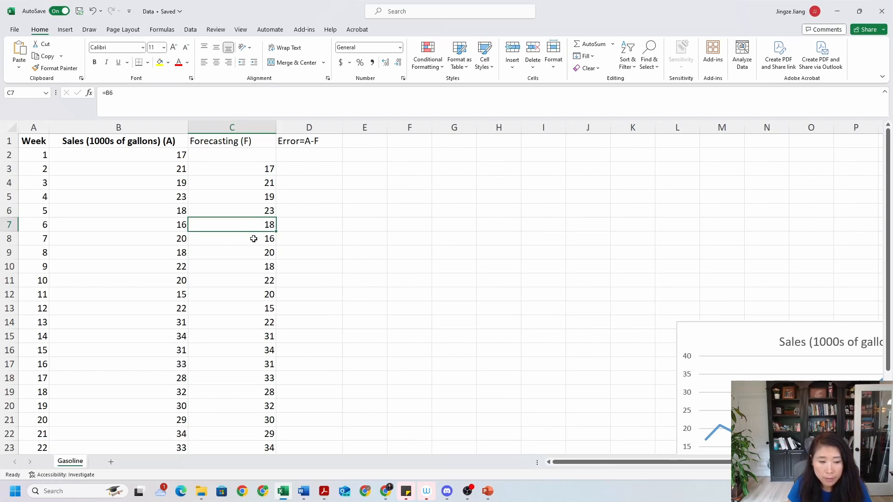
{"action": "left_click", "coordinate": [256, 170]}
{"action": "left_click", "coordinate": [253, 182]}
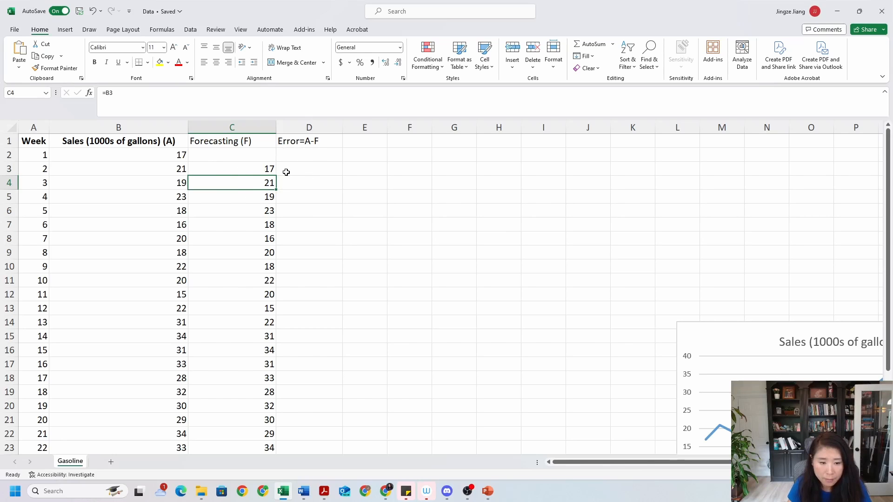
Step: Calculate the week 2 forecast error in cell D3 with the formula =B3-C3
{"action": "left_click", "coordinate": [310, 168]}
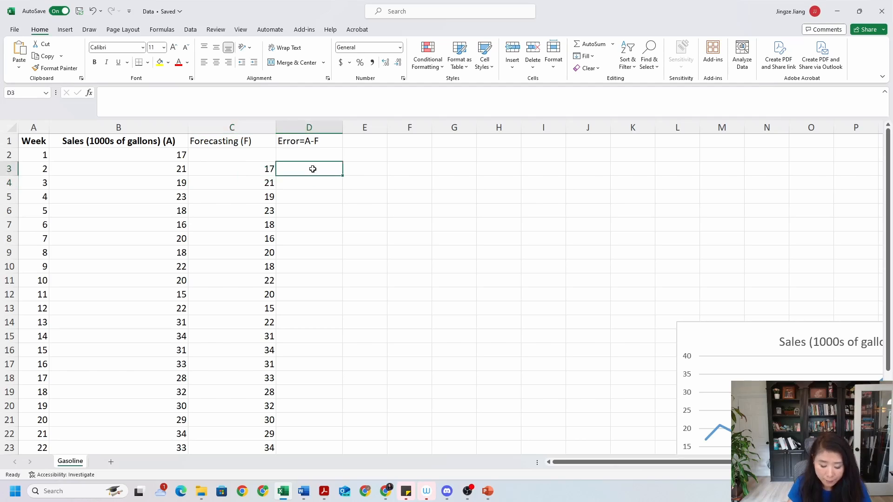
{"action": "type", "text": "="}
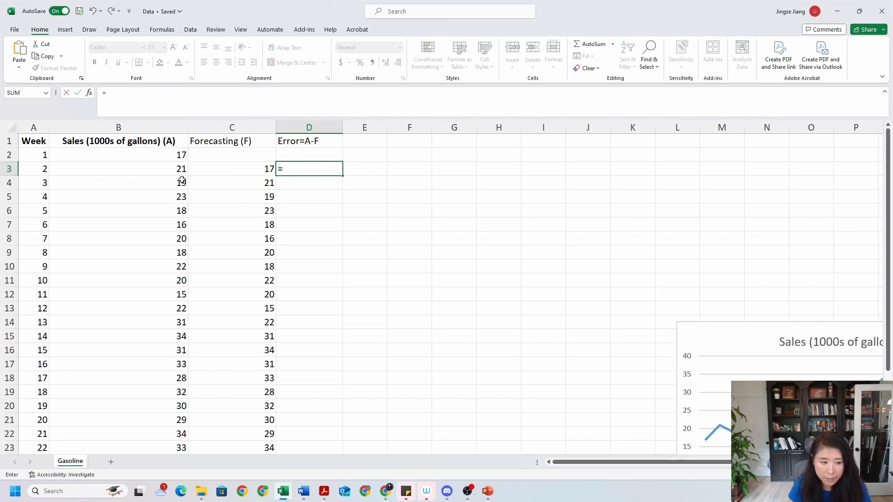
{"action": "left_click", "coordinate": [163, 170]}
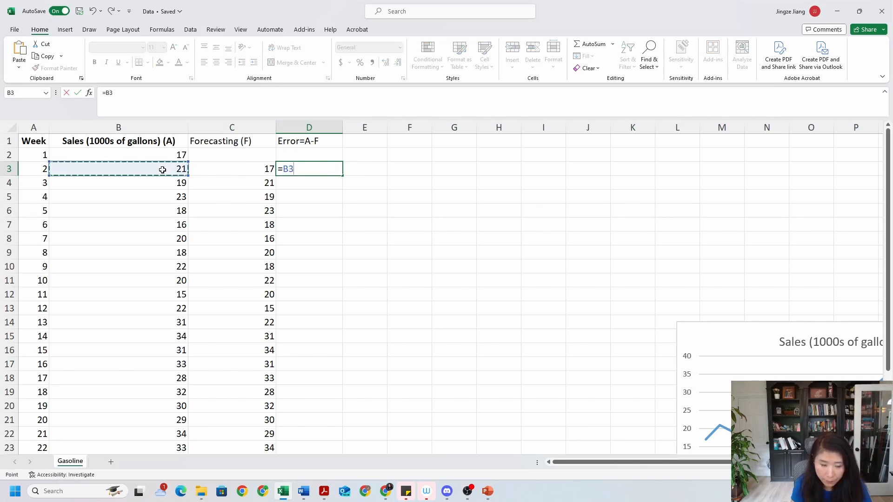
{"action": "type", "text": "-"}
{"action": "left_click", "coordinate": [224, 170]}
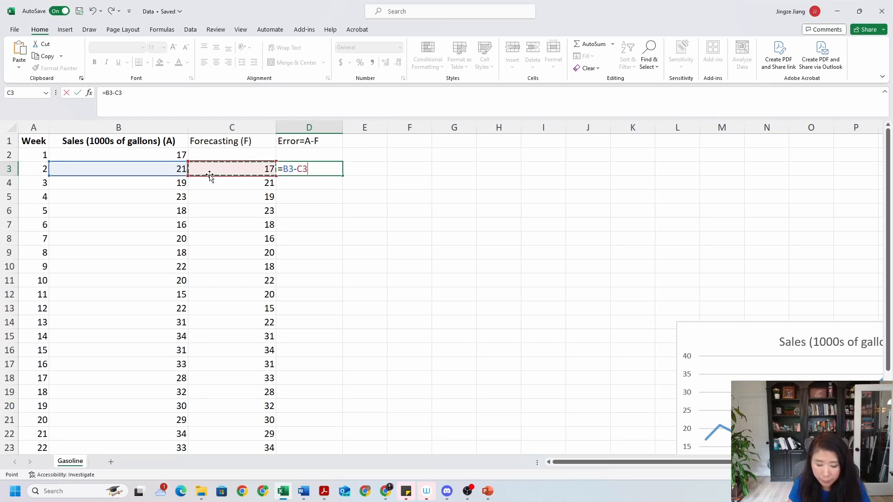
{"action": "key", "text": "Return"}
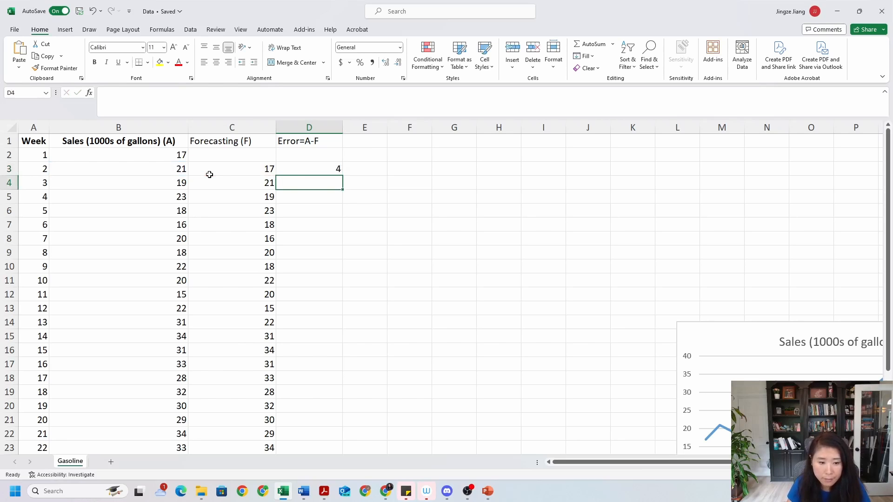
Step: Fill the error formula from D3 down through D23 to cover every week up to 22
{"action": "left_click", "coordinate": [304, 165]}
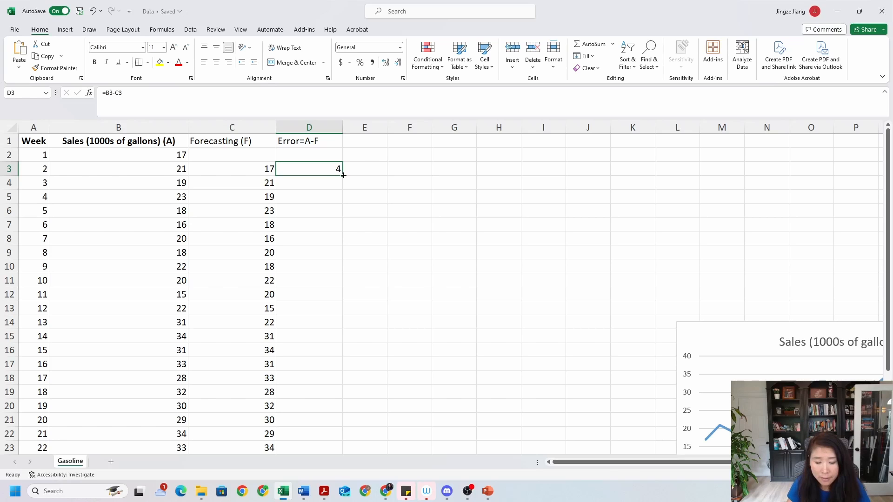
{"action": "left_click_drag", "start_coordinate": [343, 175], "coordinate": [342, 412]}
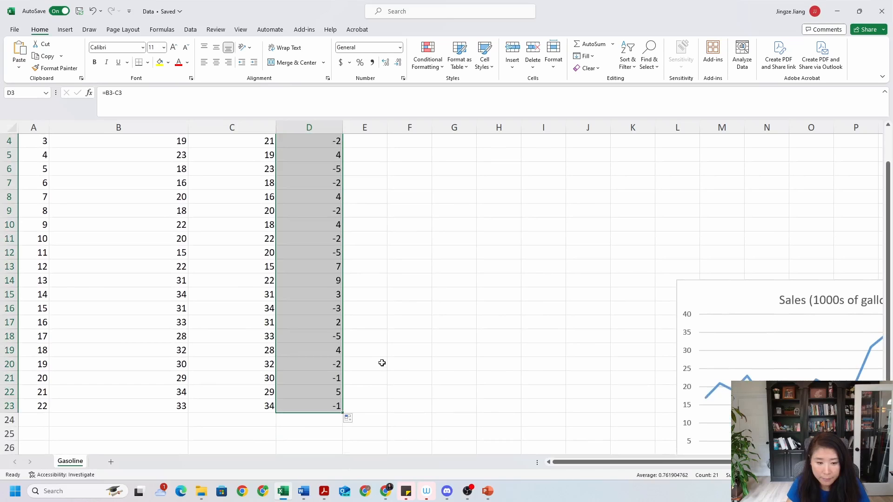
{"action": "scroll", "coordinate": [341, 365], "scroll_direction": "up", "scroll_amount": 1}
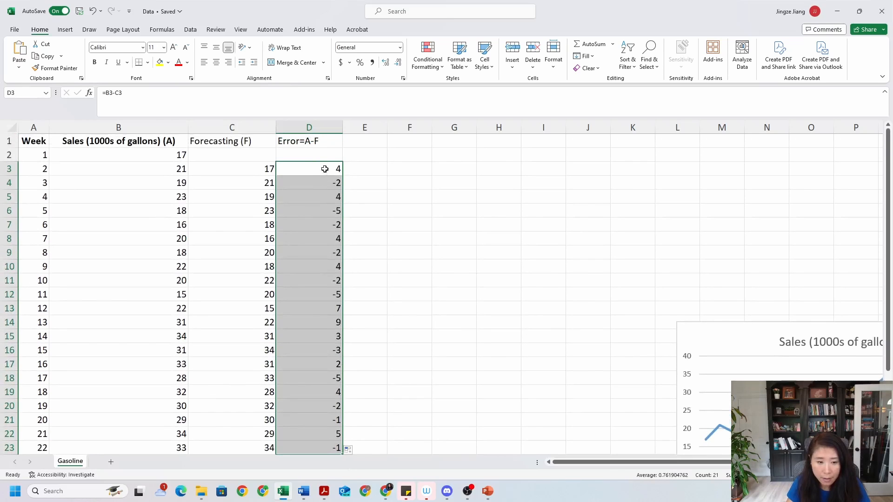
Step: Make the "Forecasting (F)" and "Error=A-F" headers in C1:D1 bold
{"action": "left_click_drag", "start_coordinate": [216, 140], "coordinate": [302, 139]}
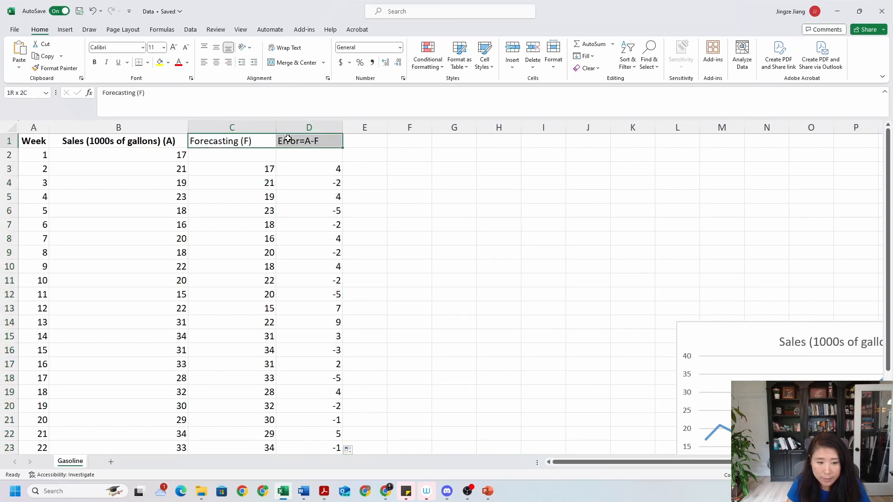
{"action": "left_click", "coordinate": [94, 61]}
{"action": "left_click", "coordinate": [317, 168]}
Step: Examine the error values in column D and the empty week 1 forecast and error cells C2:D2
{"action": "left_click", "coordinate": [309, 127]}
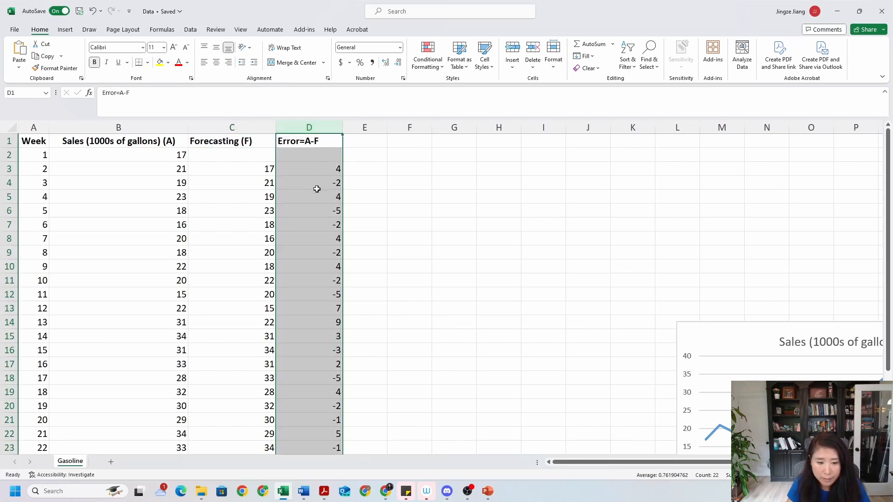
{"action": "left_click", "coordinate": [311, 166]}
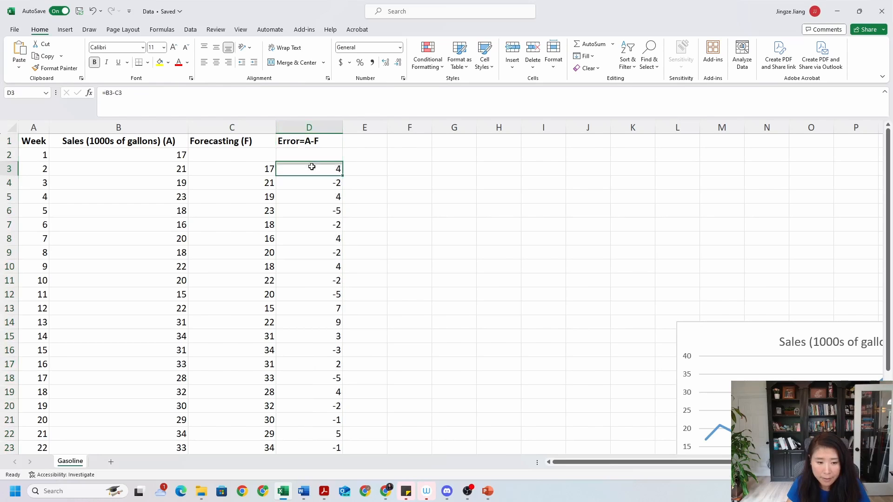
{"action": "left_click", "coordinate": [311, 183]}
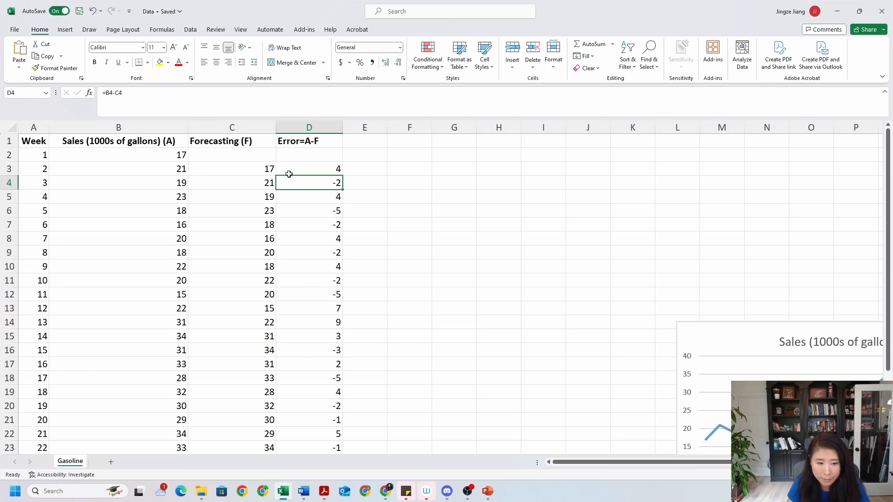
{"action": "left_click_drag", "start_coordinate": [252, 155], "coordinate": [287, 153]}
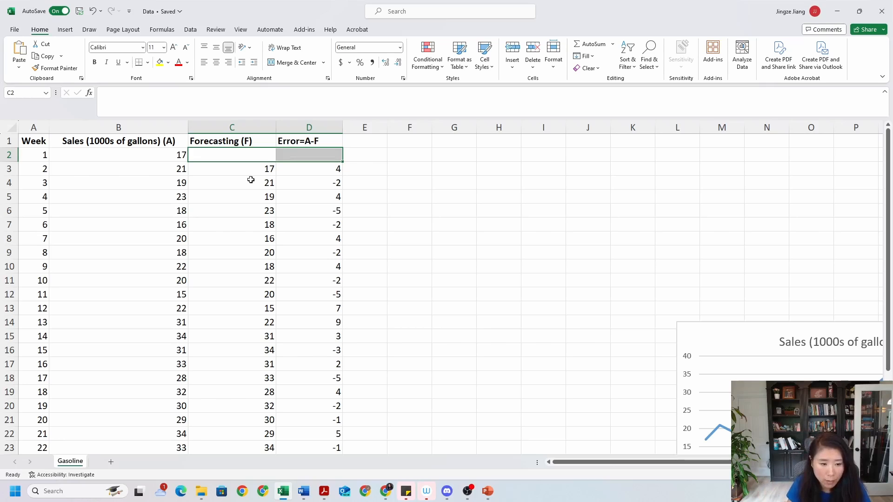
{"action": "left_click", "coordinate": [249, 155]}
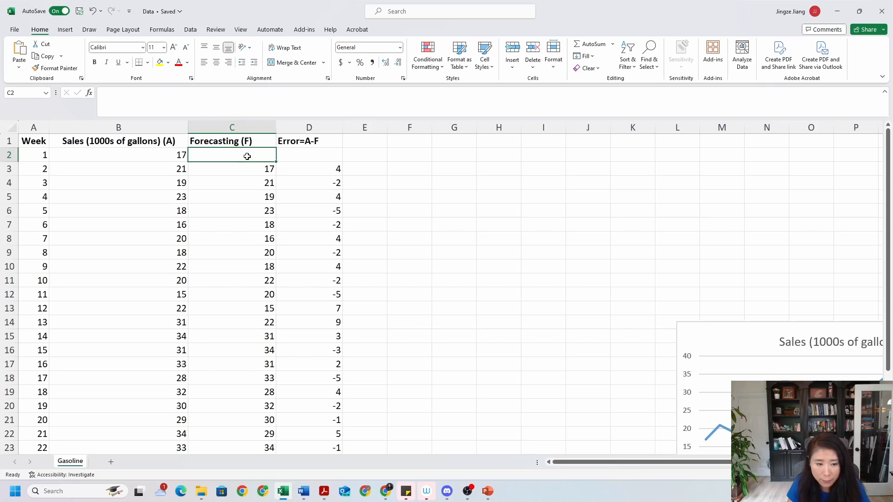
{"action": "left_click_drag", "start_coordinate": [247, 154], "coordinate": [312, 156]}
{"action": "left_click", "coordinate": [313, 180]}
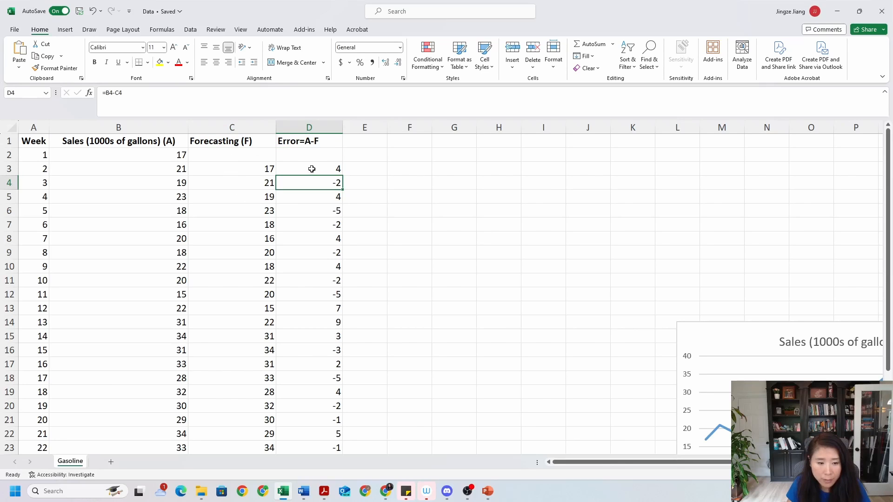
Step: Enter the header "Absolute Error" in cell E1 and widen column E to fit it
{"action": "left_click", "coordinate": [363, 142]}
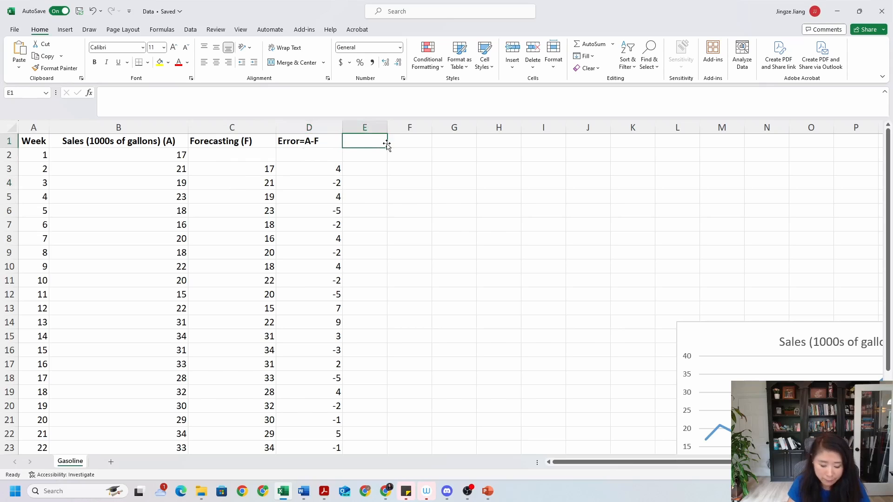
{"action": "key", "text": "Caps_Lock"}
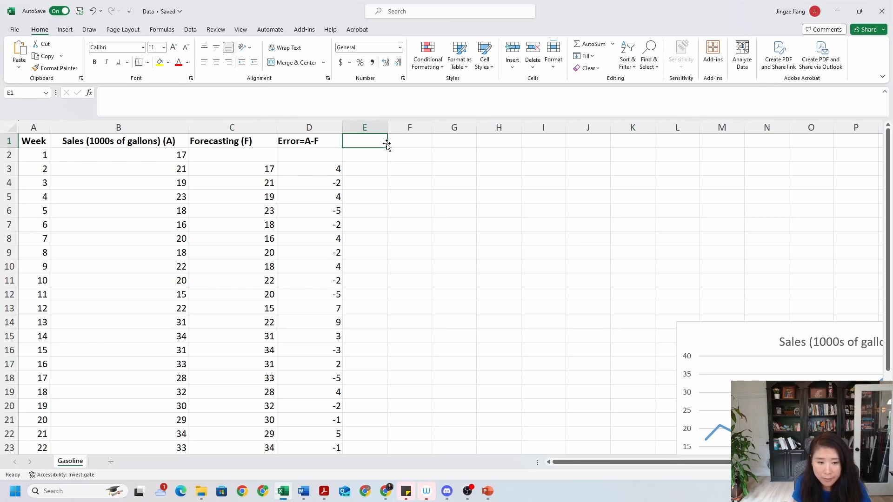
{"action": "type", "text": "A"}
{"action": "key", "text": "Caps_Lock"}
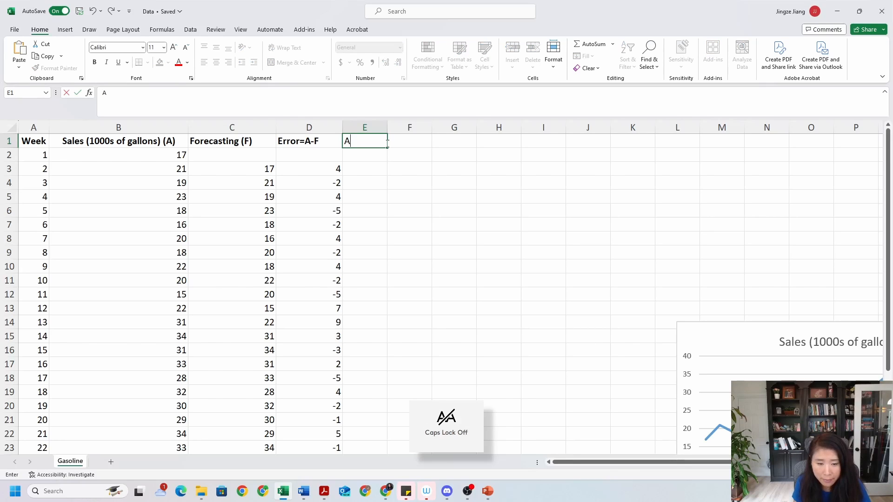
{"action": "type", "text": "bsol"}
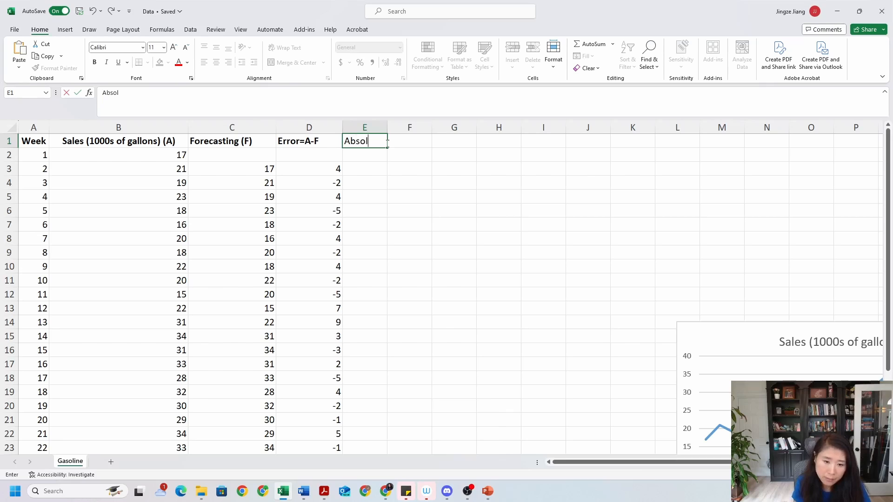
{"action": "type", "text": "ute"}
{"action": "key", "text": "Caps_Lock"}
{"action": "type", "text": "E"}
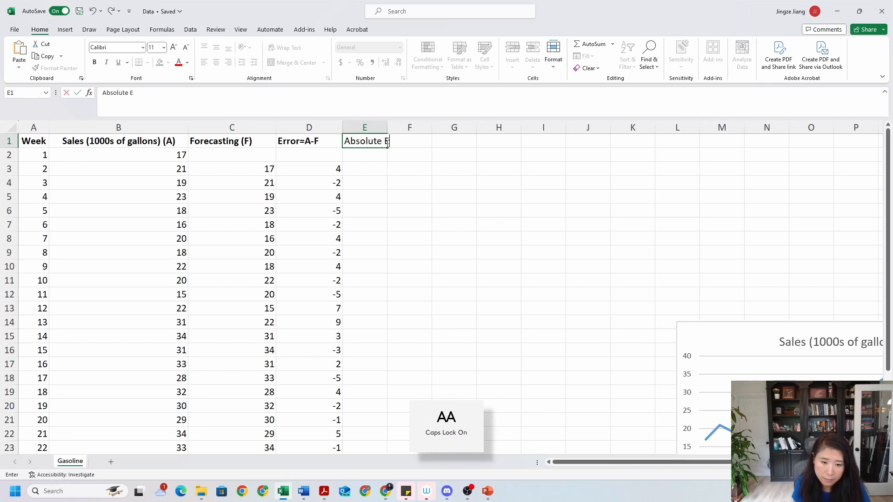
{"action": "key", "text": "Caps_Lock"}
{"action": "type", "text": "rror"}
{"action": "key", "text": "Return"}
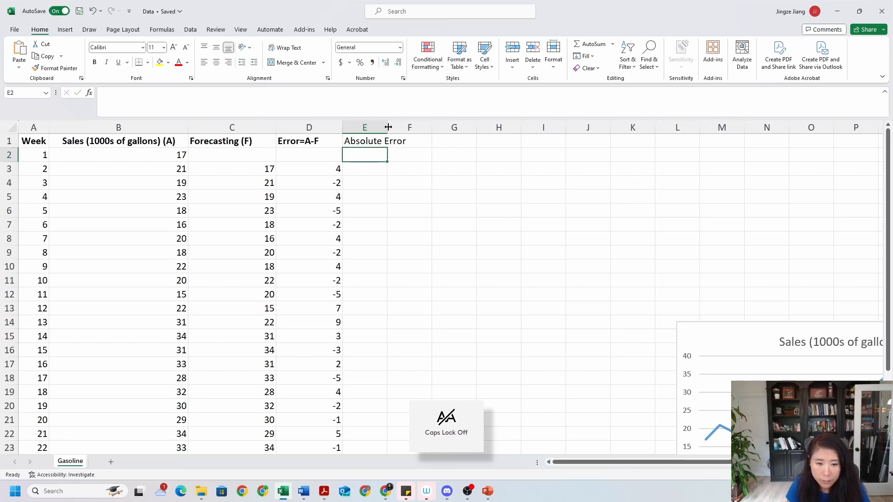
{"action": "left_click_drag", "start_coordinate": [387, 127], "coordinate": [420, 127]}
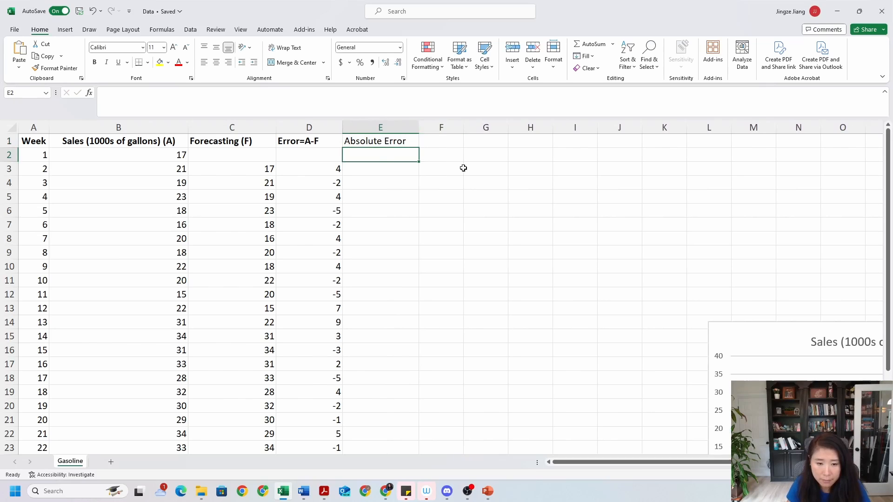
Step: Make the "Absolute Error" header in cell E1 bold
{"action": "left_click", "coordinate": [423, 195]}
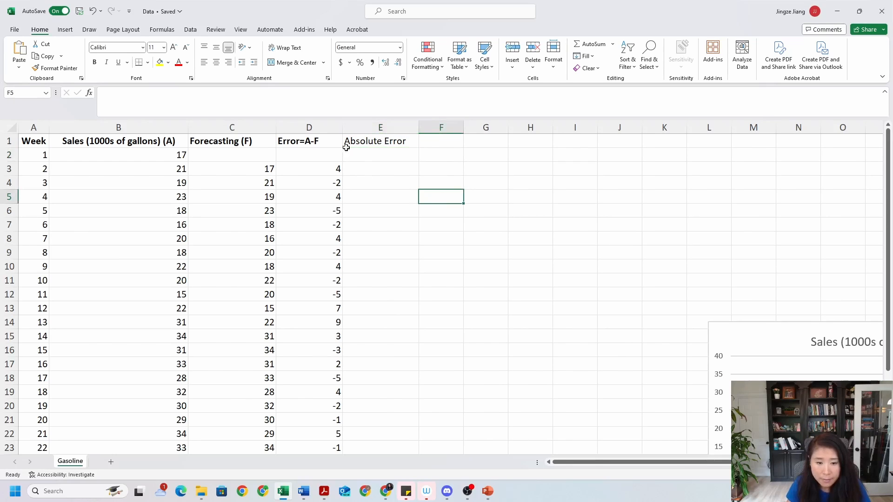
{"action": "left_click", "coordinate": [371, 140]}
{"action": "left_click", "coordinate": [94, 62]}
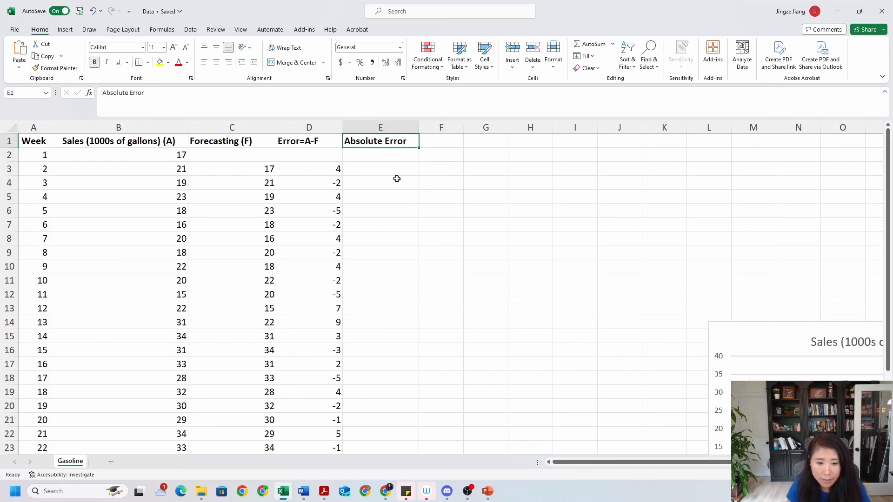
{"action": "left_click", "coordinate": [397, 181]}
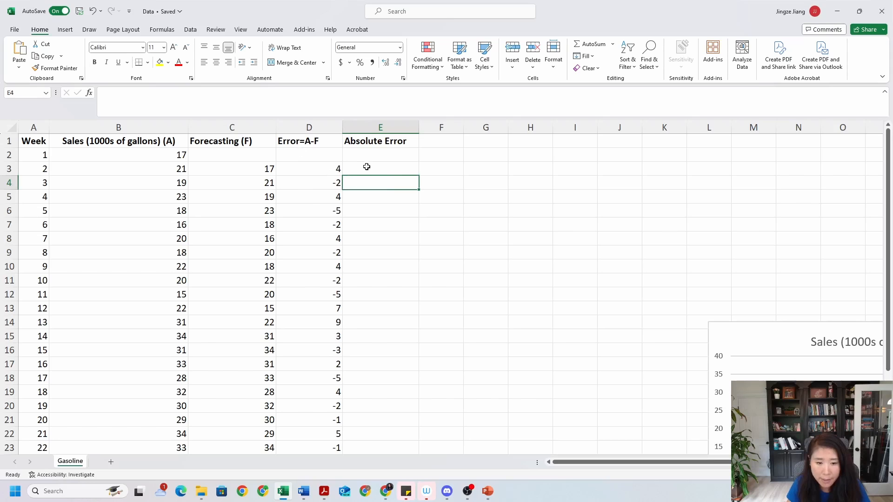
Step: Enter the formula =ABS(D3) in cell E3 to get the absolute error for week 2
{"action": "left_click", "coordinate": [319, 172]}
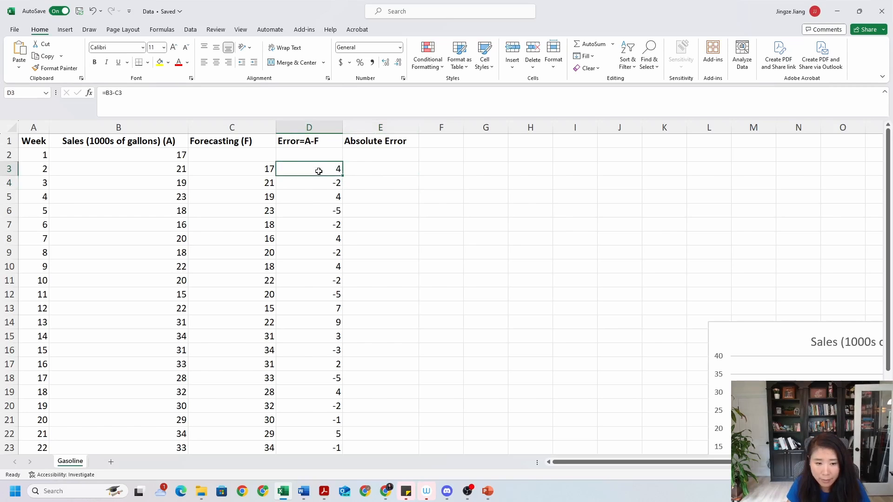
{"action": "left_click", "coordinate": [372, 167]}
{"action": "type", "text": "="}
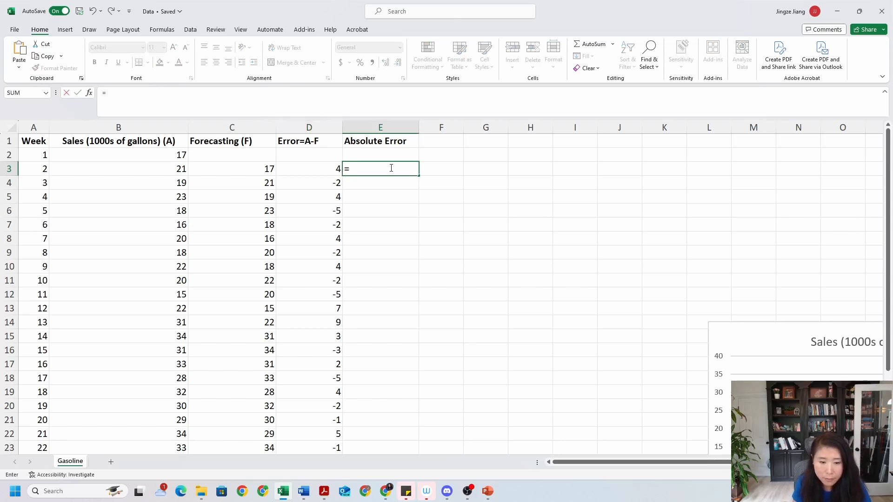
{"action": "type", "text": "abs"}
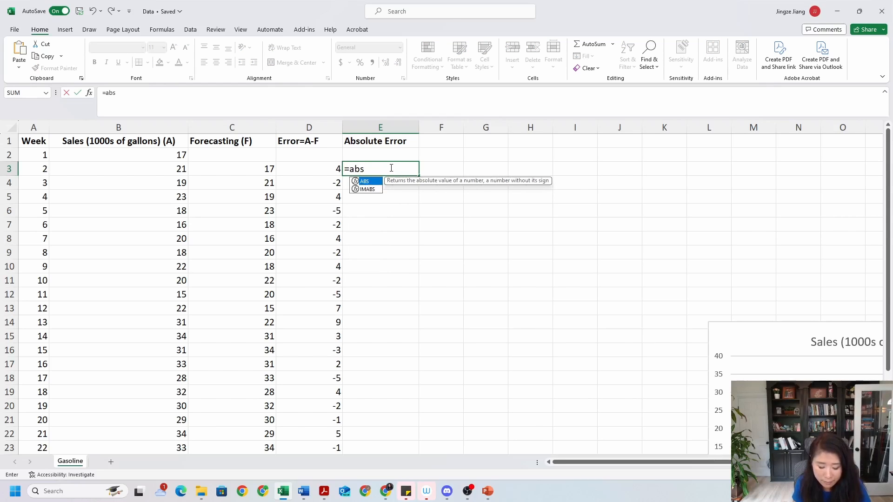
{"action": "type", "text": "("}
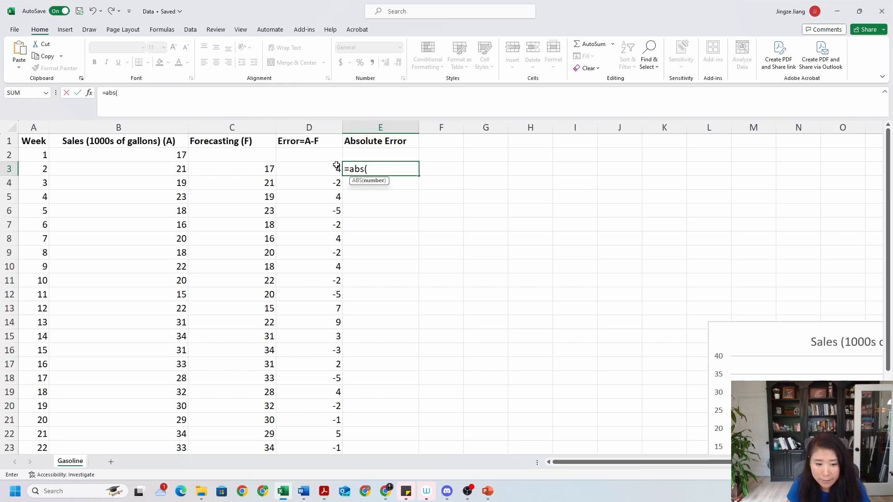
{"action": "left_click", "coordinate": [336, 166]}
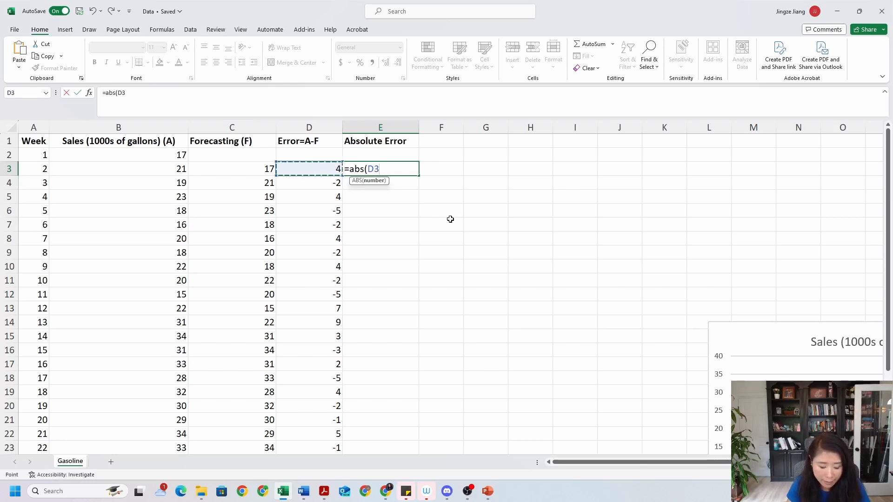
{"action": "type", "text": ")"}
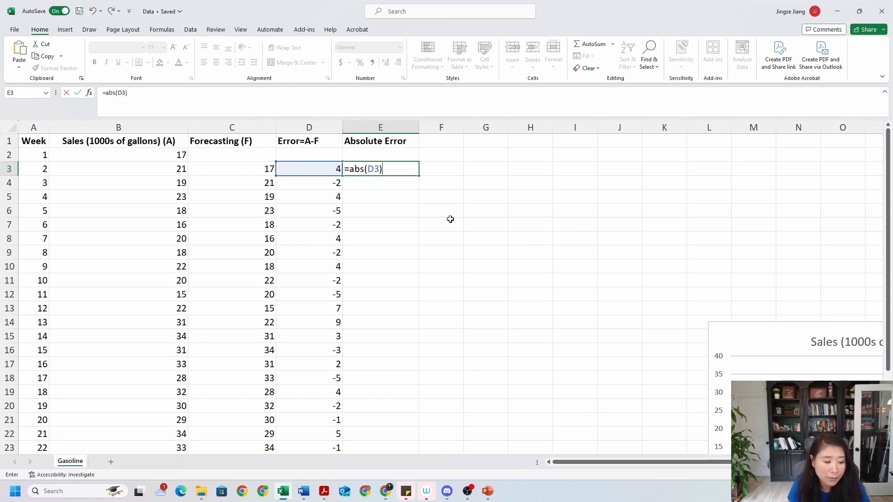
{"action": "key", "text": "Return"}
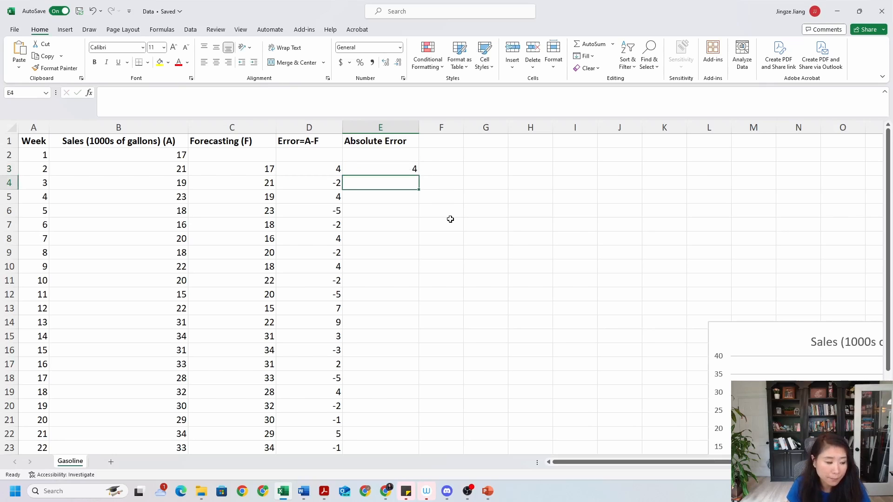
Step: Fill the absolute error formula from E3 down through E23 and check it against the errors in column D
{"action": "left_click", "coordinate": [377, 169]}
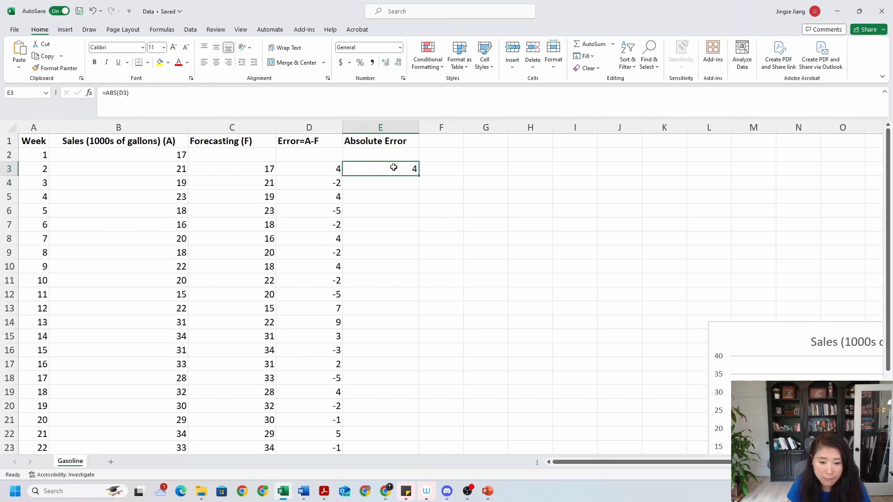
{"action": "left_click_drag", "start_coordinate": [418, 175], "coordinate": [418, 175]}
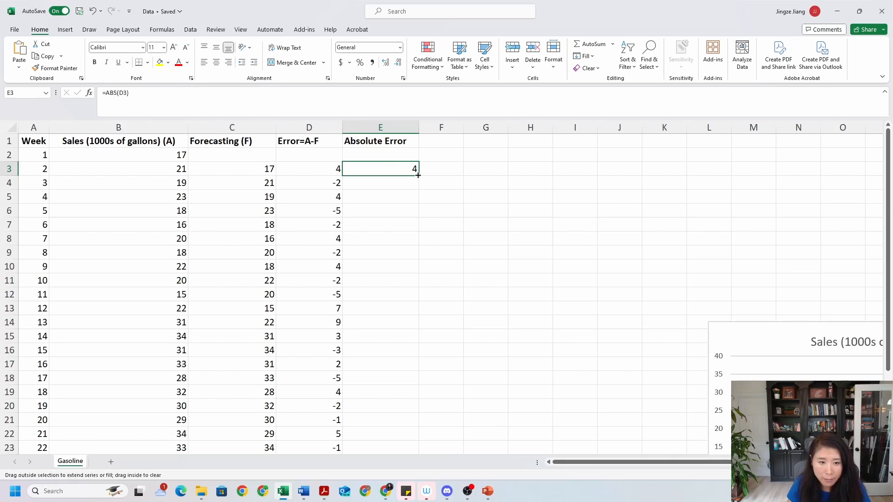
{"action": "left_click_drag", "start_coordinate": [417, 180], "coordinate": [417, 396]}
{"action": "scroll", "coordinate": [428, 327], "scroll_direction": "up", "scroll_amount": 2}
{"action": "left_click", "coordinate": [413, 307]}
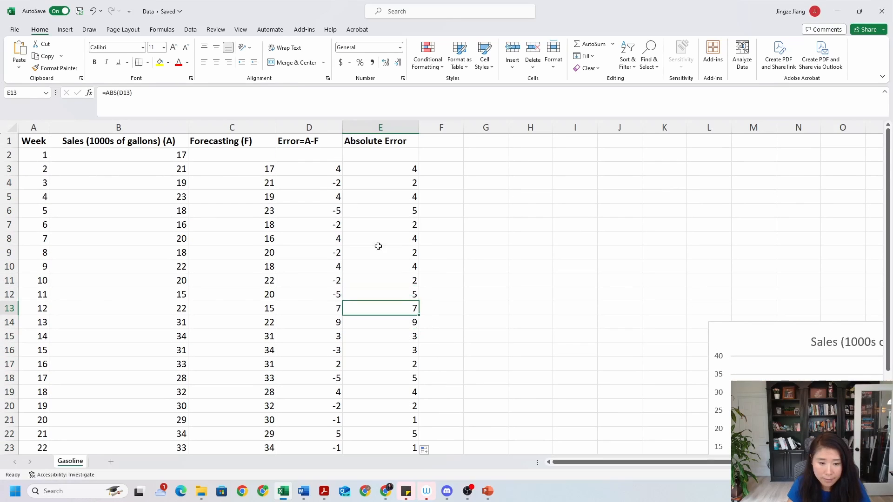
{"action": "left_click", "coordinate": [327, 182]}
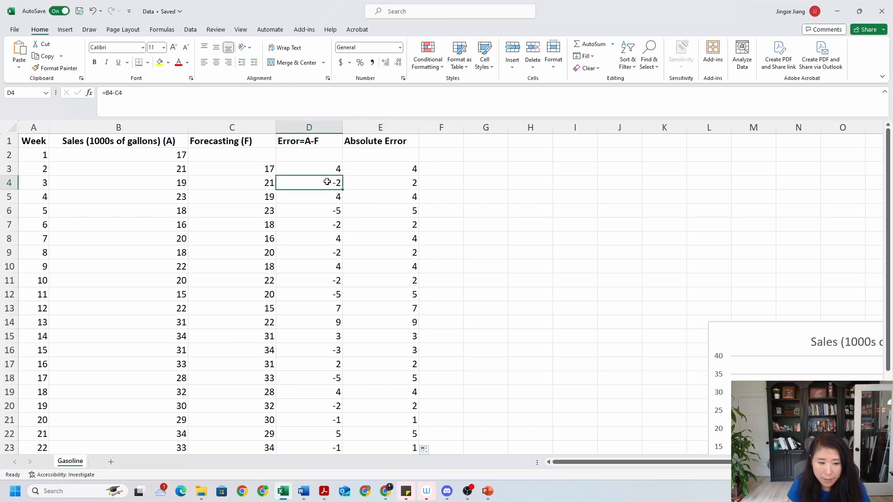
{"action": "left_click", "coordinate": [387, 183]}
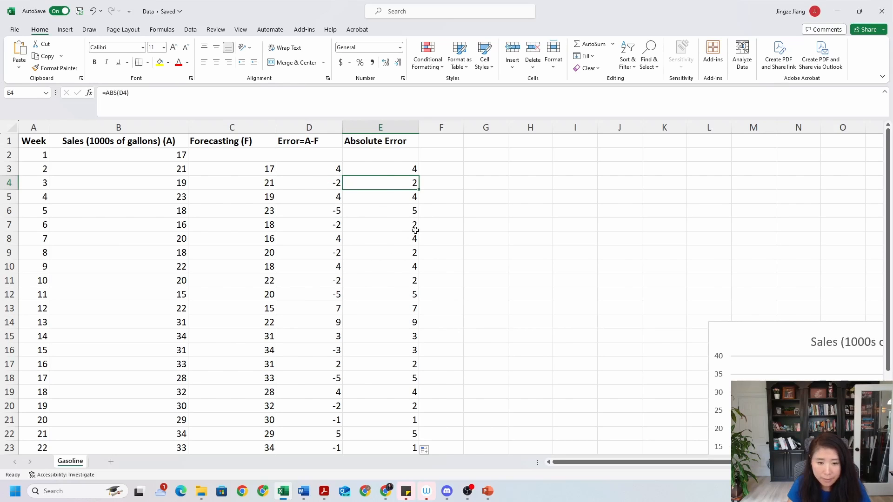
{"action": "scroll", "coordinate": [394, 191], "scroll_direction": "down", "scroll_amount": 1}
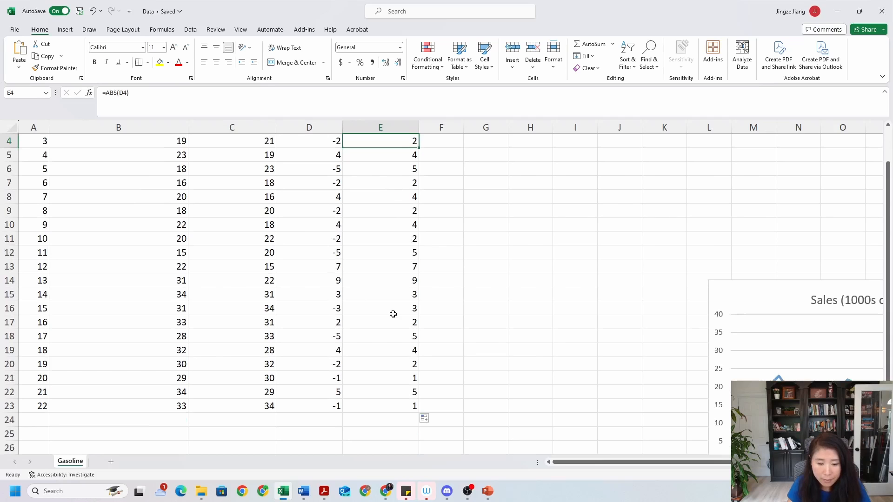
{"action": "scroll", "coordinate": [368, 161], "scroll_direction": "up", "scroll_amount": 1}
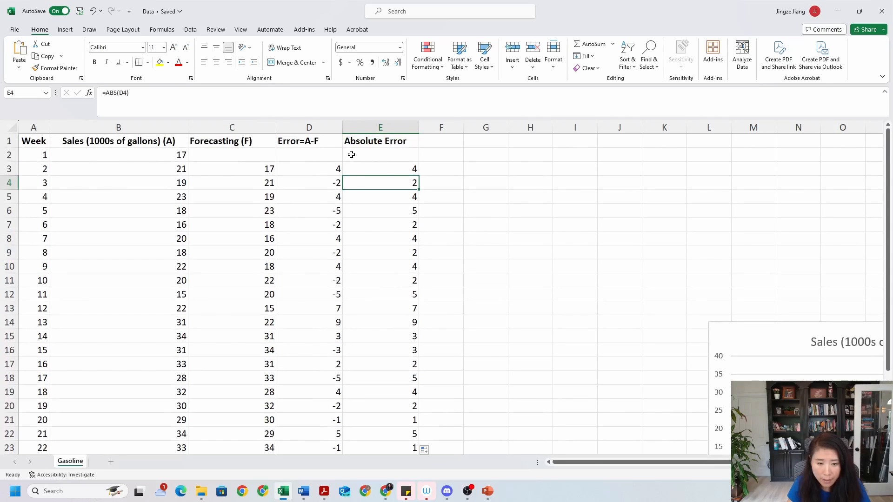
Step: Enter the label "MAE" in cell D24, below the error values
{"action": "scroll", "coordinate": [93, 219], "scroll_direction": "down", "scroll_amount": 3}
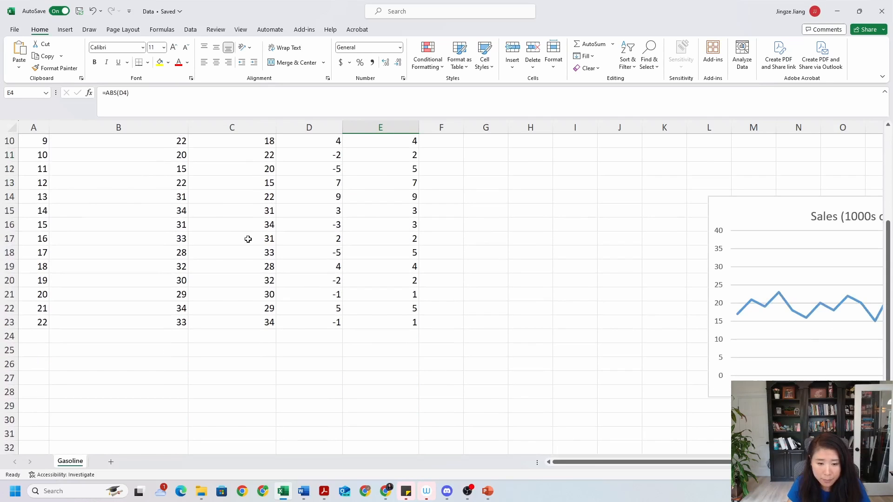
{"action": "left_click", "coordinate": [313, 338]}
{"action": "key", "text": "Caps_Lock"}
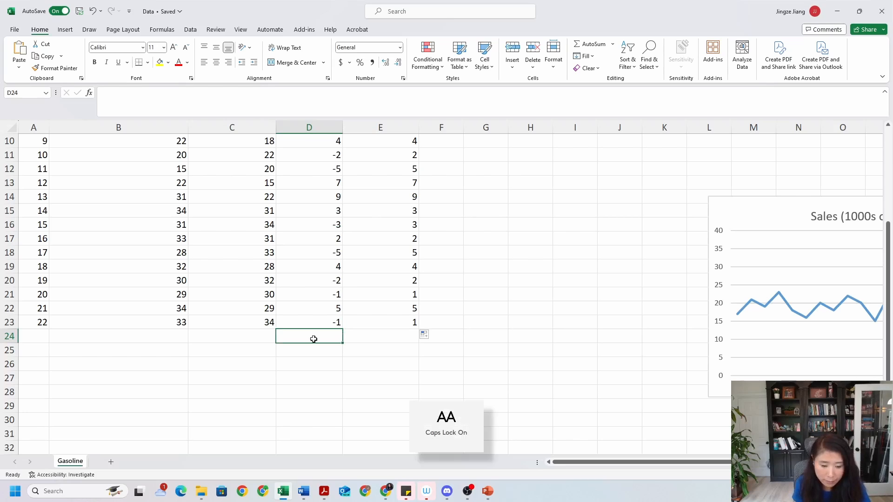
{"action": "type", "text": "MAE"}
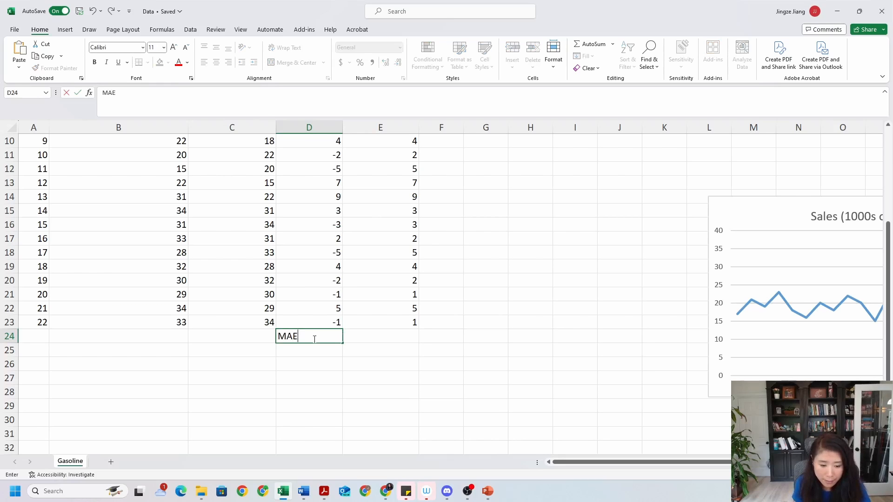
{"action": "key", "text": "Return"}
Step: Calculate the mean absolute error in cell E24 with the formula =AVERAGE(E3:E23)
{"action": "scroll", "coordinate": [420, 326], "scroll_direction": "up", "scroll_amount": 3}
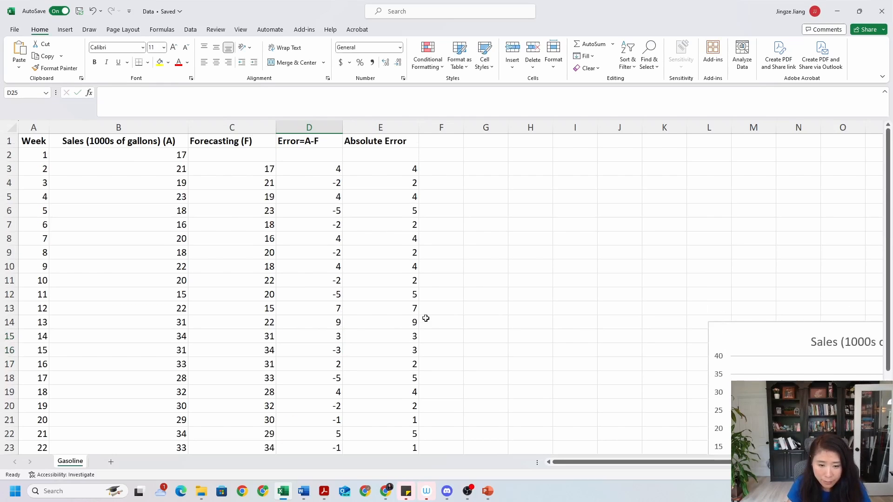
{"action": "left_click_drag", "start_coordinate": [400, 171], "coordinate": [401, 421]}
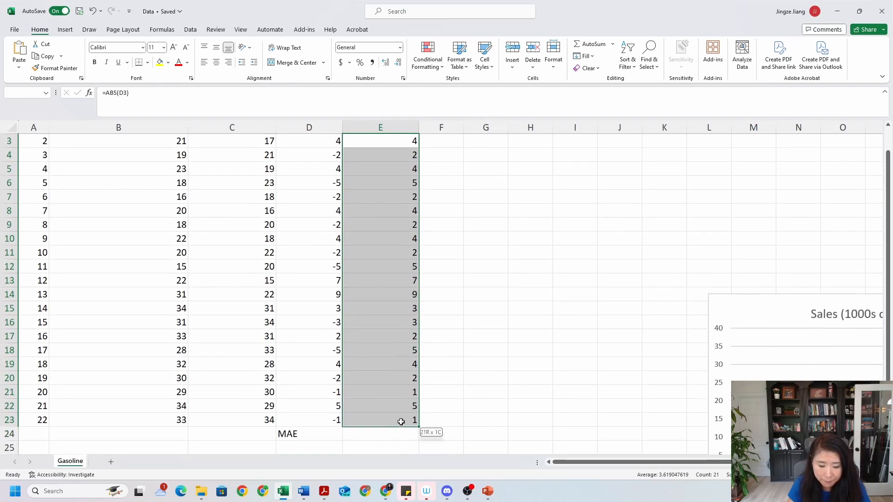
{"action": "scroll", "coordinate": [448, 385], "scroll_direction": "down", "scroll_amount": 2}
{"action": "left_click", "coordinate": [380, 350]}
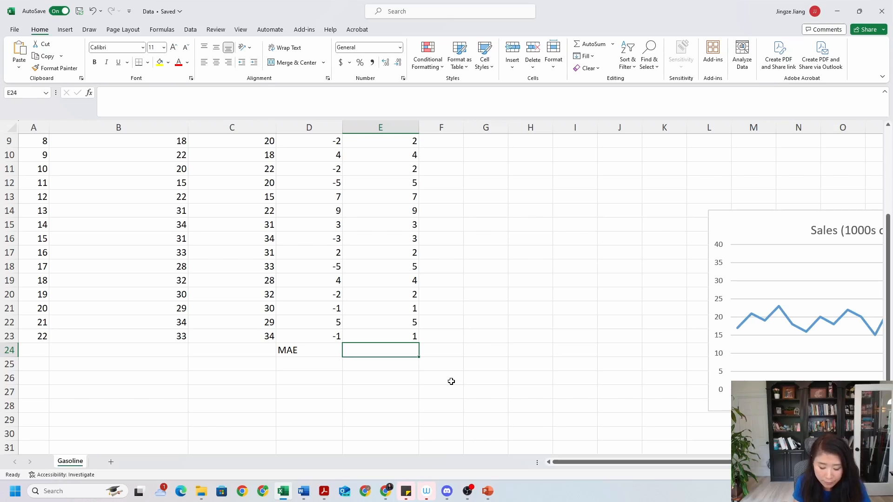
{"action": "type", "text": "="}
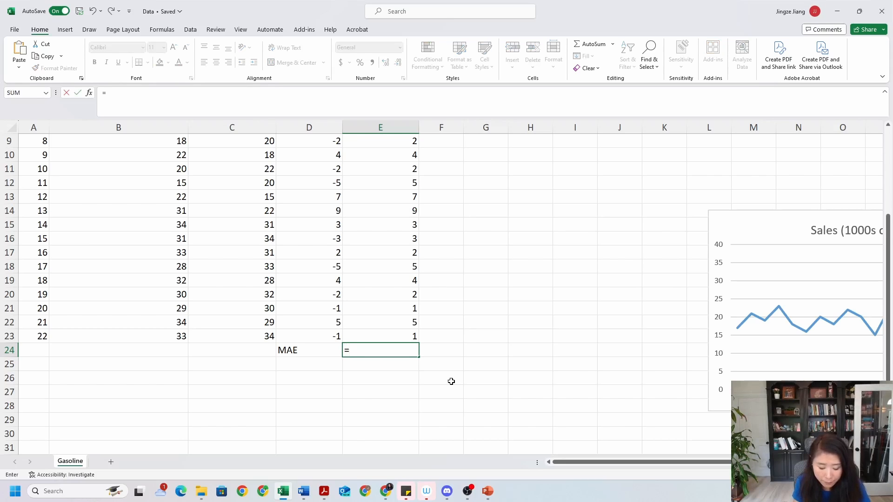
{"action": "type", "text": "AVERAGE("}
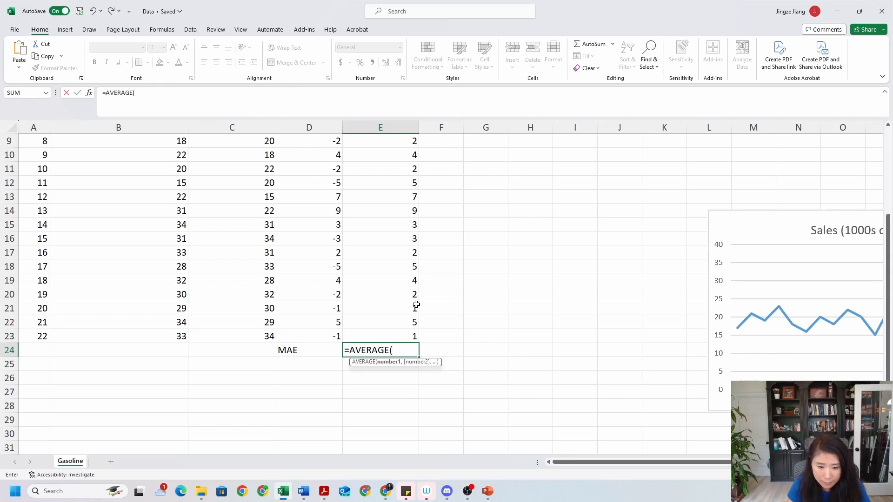
{"action": "scroll", "coordinate": [416, 304], "scroll_direction": "up", "scroll_amount": 3}
{"action": "left_click_drag", "start_coordinate": [396, 167], "coordinate": [403, 445]}
{"action": "scroll", "coordinate": [448, 387], "scroll_direction": "down", "scroll_amount": 3}
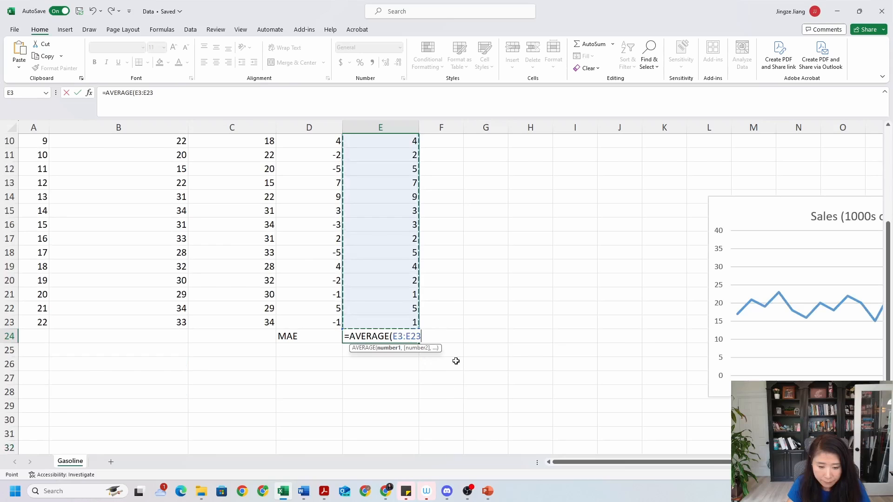
{"action": "type", "text": ")"}
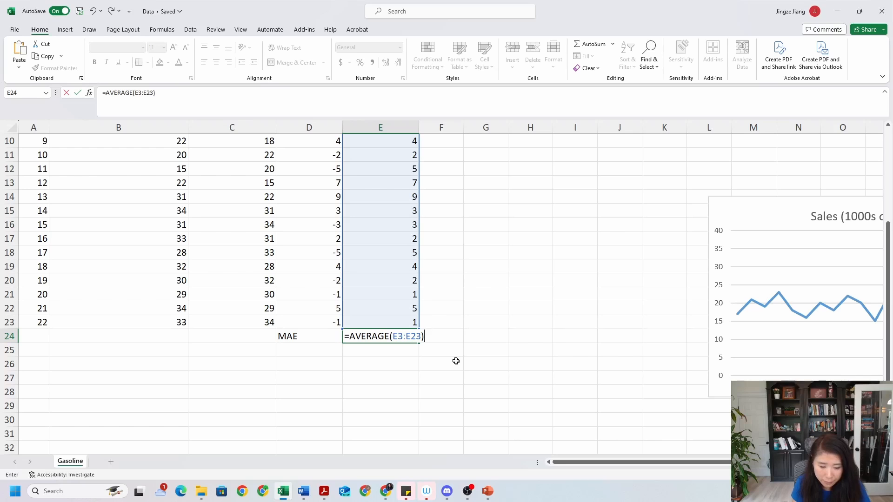
{"action": "key", "text": "Return"}
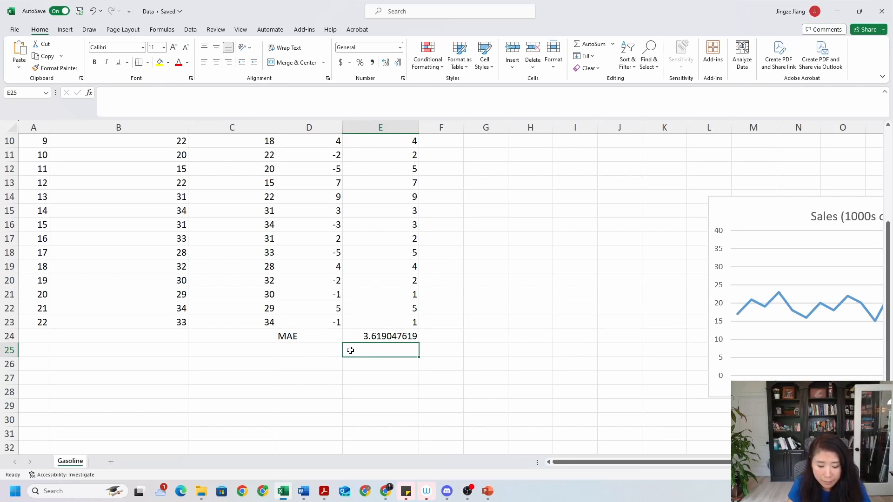
Step: Reduce the MAE result in cell E24 to two decimal places
{"action": "left_click", "coordinate": [374, 337]}
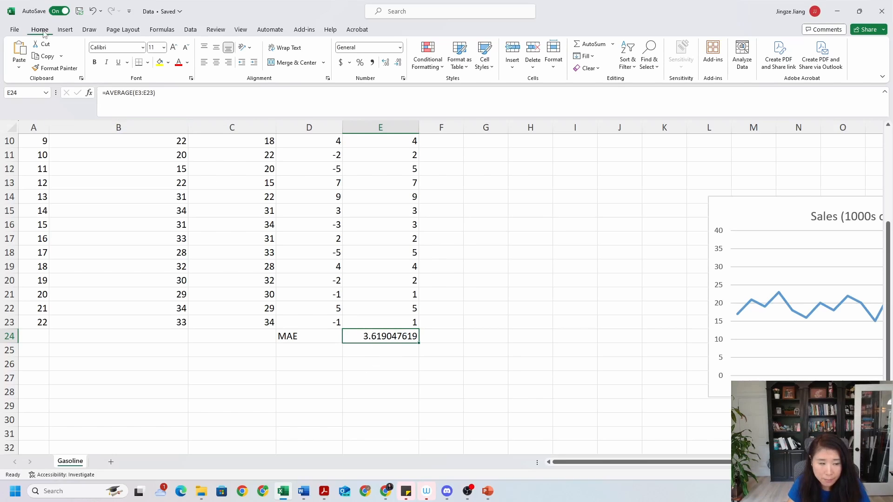
{"action": "left_click", "coordinate": [398, 65]}
{"action": "left_click", "coordinate": [398, 65]}
{"action": "left_click", "coordinate": [399, 65]}
{"action": "left_click", "coordinate": [398, 65]}
{"action": "left_click", "coordinate": [399, 65]}
{"action": "left_click", "coordinate": [398, 66]}
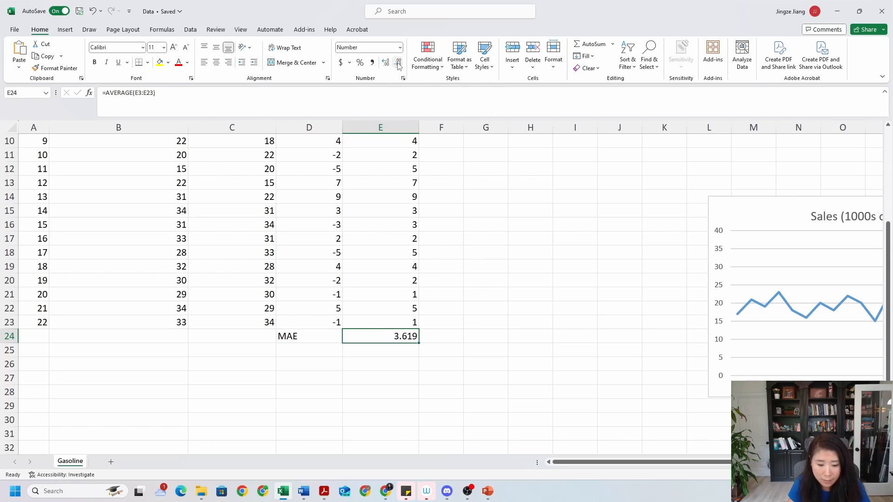
{"action": "left_click", "coordinate": [399, 65]}
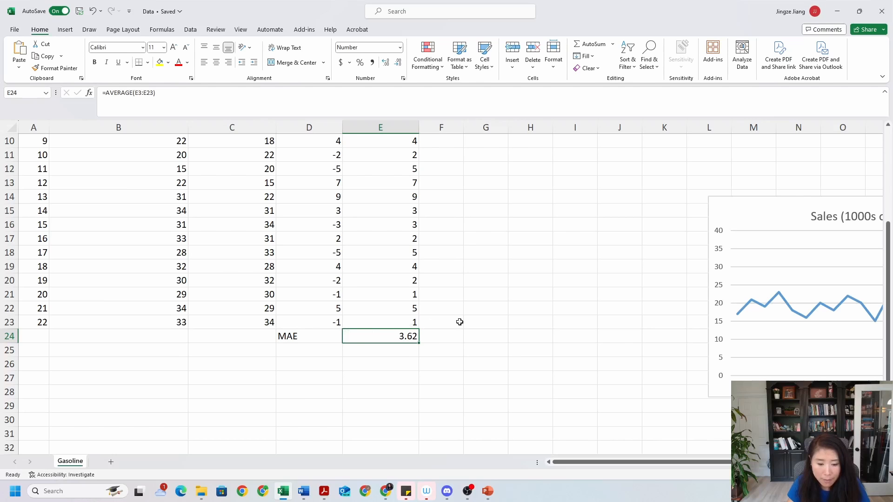
Step: Review the absolute error formula in E3 and the error cells D3 to D5 it is based on
{"action": "scroll", "coordinate": [496, 332], "scroll_direction": "up", "scroll_amount": 3}
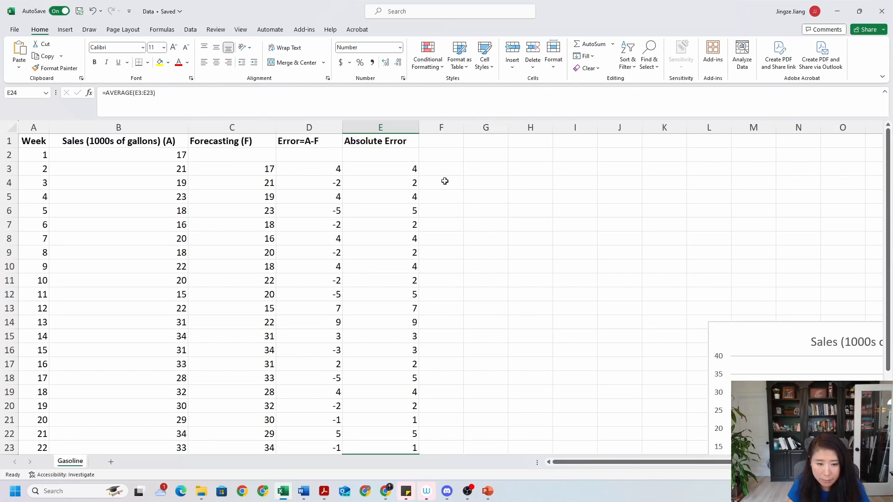
{"action": "left_click", "coordinate": [377, 170]}
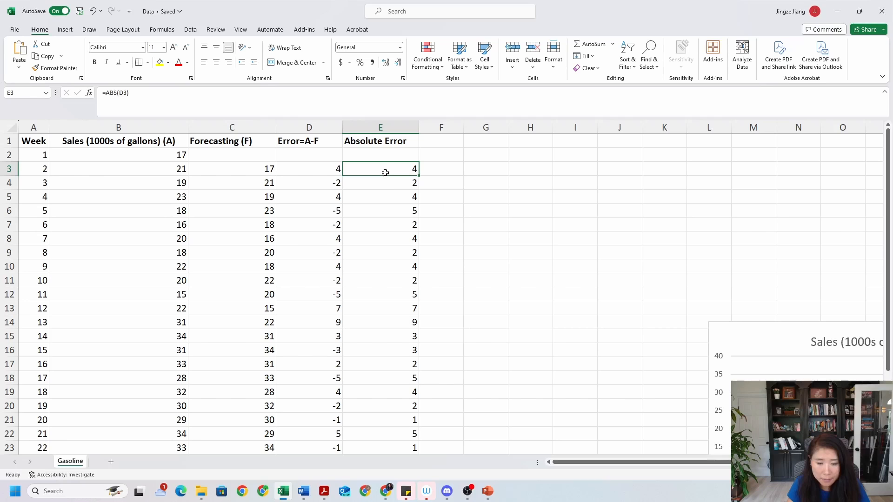
{"action": "left_click", "coordinate": [321, 172]}
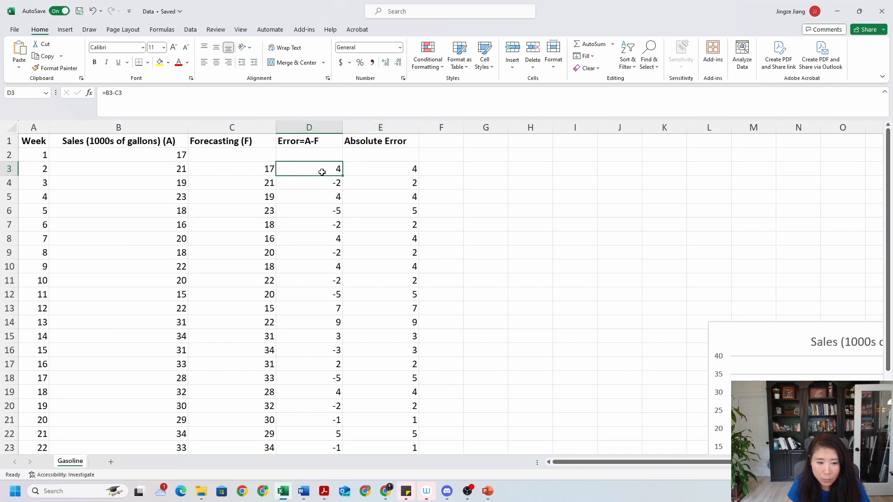
{"action": "left_click", "coordinate": [317, 180]}
{"action": "left_click", "coordinate": [317, 195]}
Step: Enter the header "Squared Error" in cell F1 and widen column F to fit it
{"action": "left_click", "coordinate": [439, 140]}
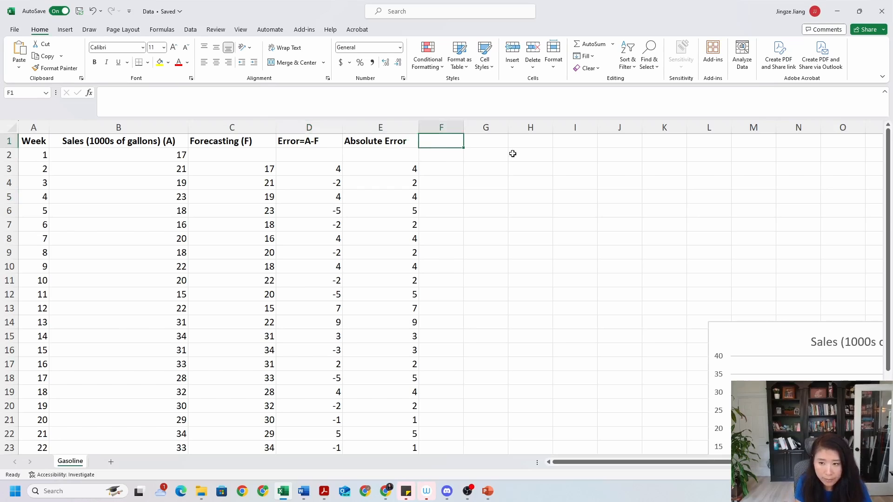
{"action": "type", "text": "s"}
{"action": "key", "text": "Caps_Lock"}
{"action": "key", "text": "Caps_Lock"}
{"action": "type", "text": "s"}
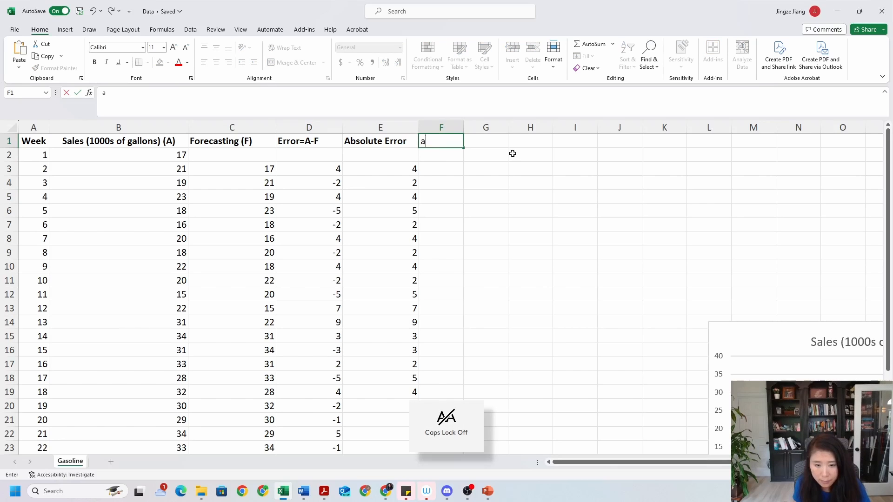
{"action": "key", "text": "Caps_Lock"}
{"action": "key", "text": "BackSpace"}
{"action": "type", "text": "S"}
{"action": "key", "text": "Caps_Lock"}
{"action": "type", "text": "quared"}
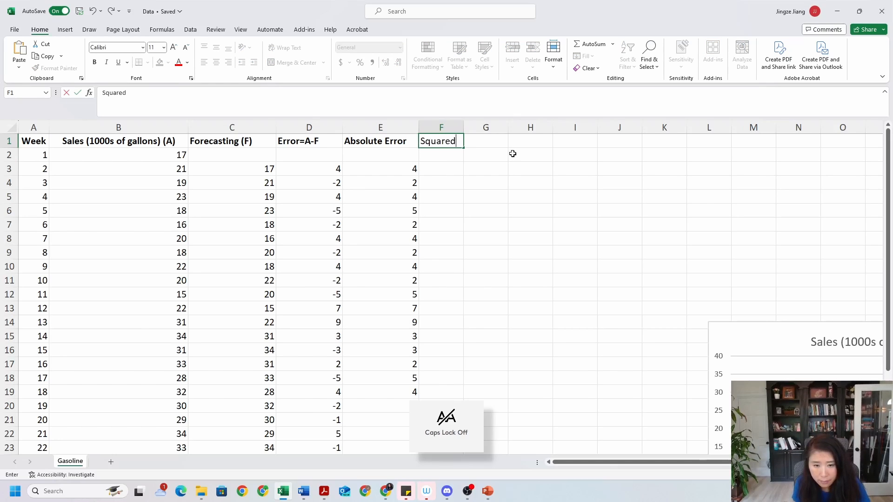
{"action": "key", "text": "Caps_Lock"}
{"action": "type", "text": "E"}
{"action": "key", "text": "Caps_Lock"}
{"action": "type", "text": "rror"}
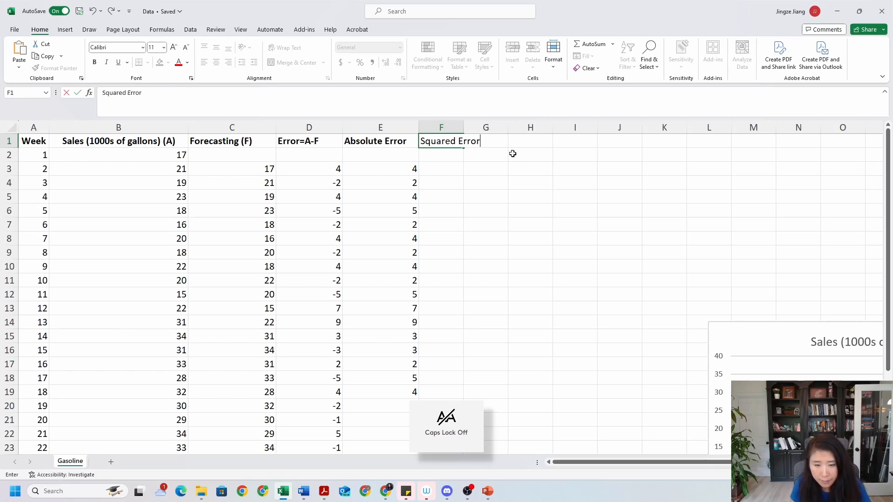
{"action": "key", "text": "Return"}
{"action": "key", "text": "Return"}
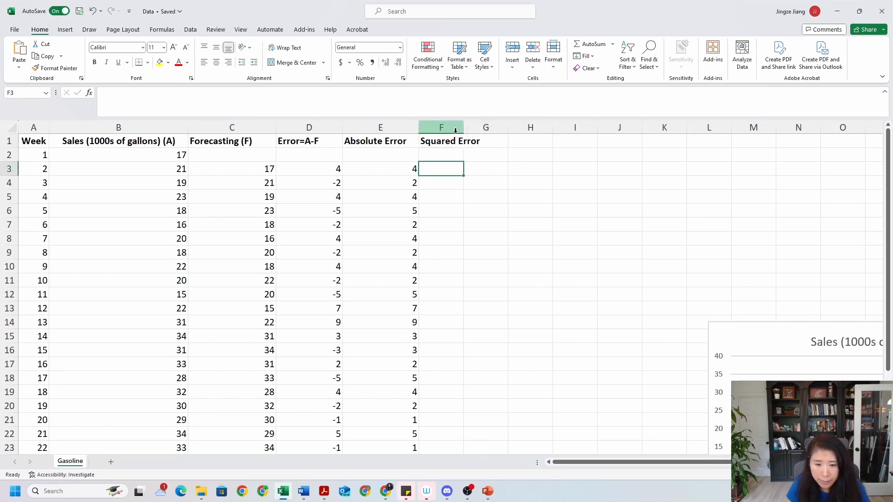
{"action": "left_click_drag", "start_coordinate": [463, 125], "coordinate": [502, 126]}
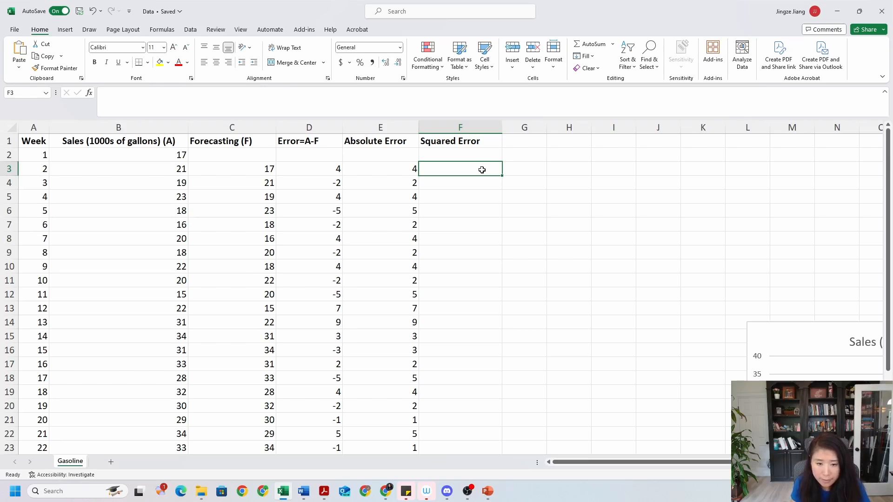
Step: Calculate the first squared error in cell F3 with the formula =D3^2
{"action": "type", "text": "="}
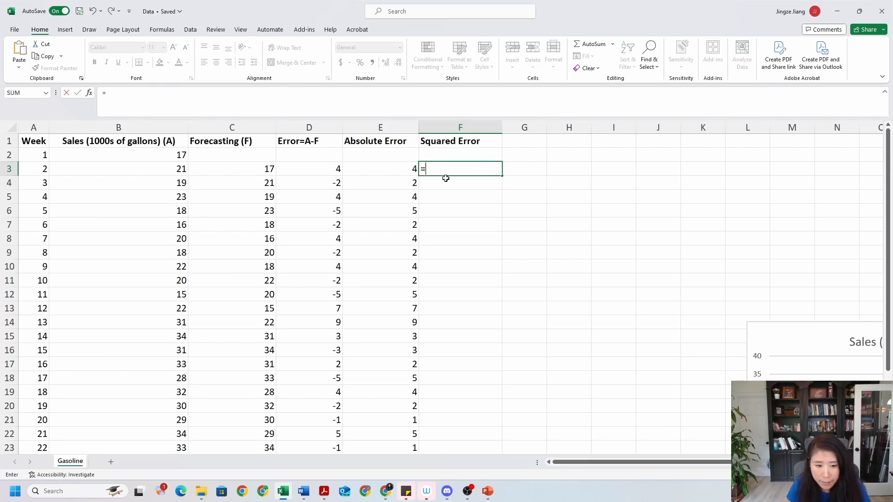
{"action": "left_click", "coordinate": [318, 169]}
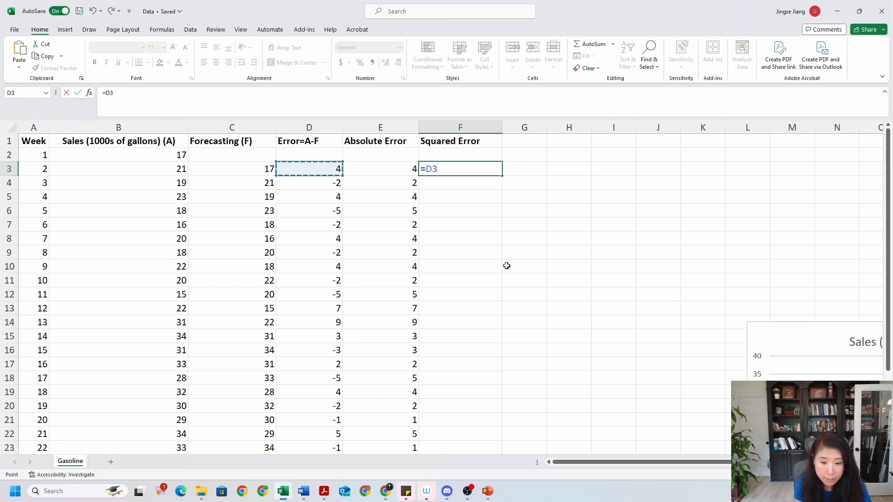
{"action": "type", "text": "^"}
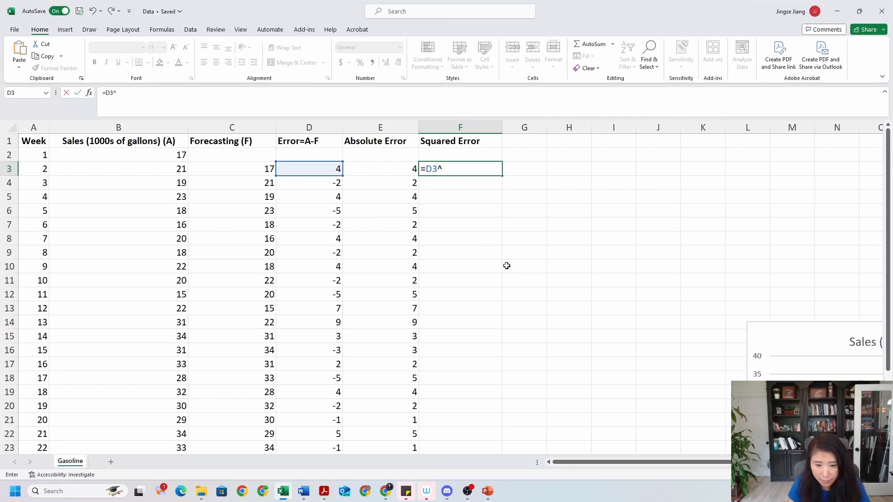
{"action": "type", "text": "2"}
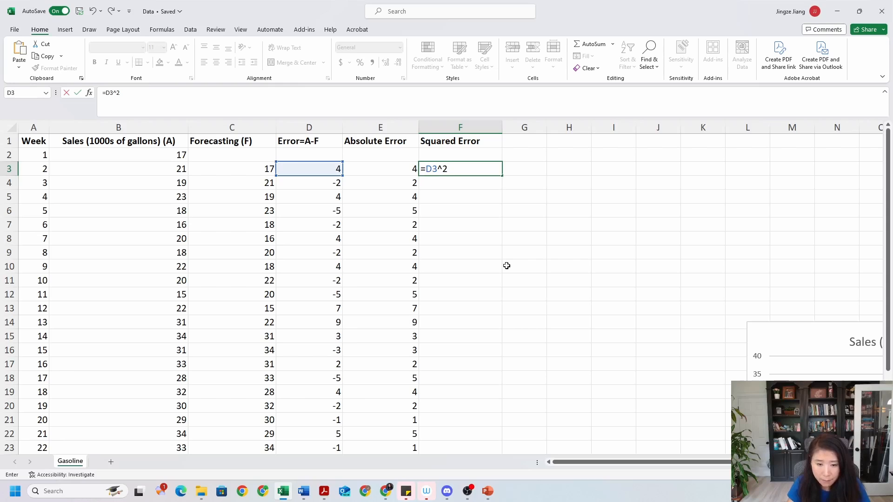
{"action": "key", "text": "Return"}
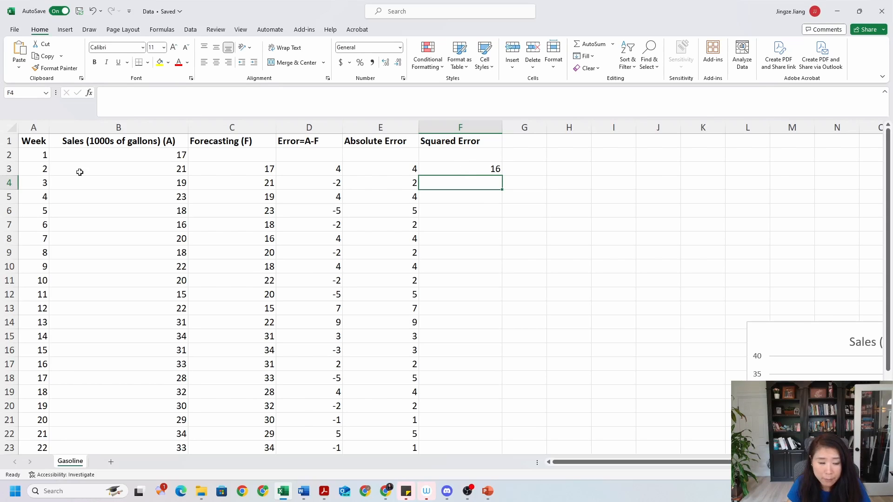
Step: Fill the squared error formula from F3 down through F23
{"action": "left_click", "coordinate": [448, 170]}
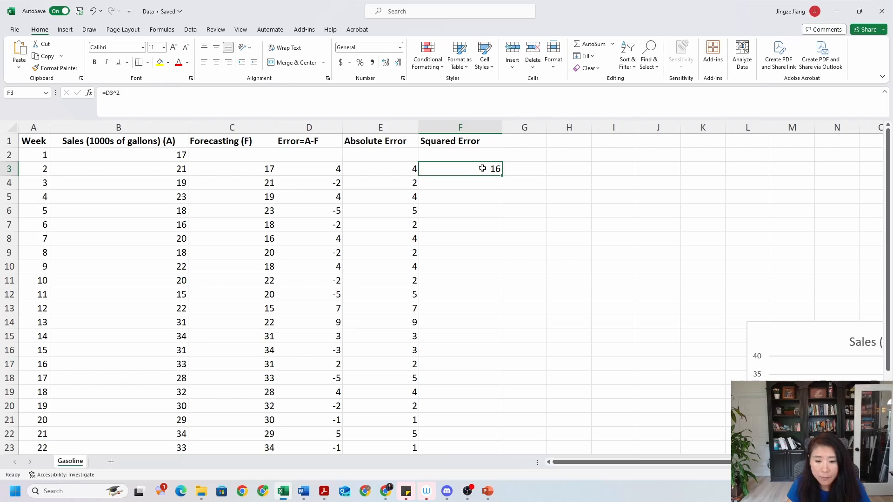
{"action": "left_click_drag", "start_coordinate": [504, 176], "coordinate": [503, 175]}
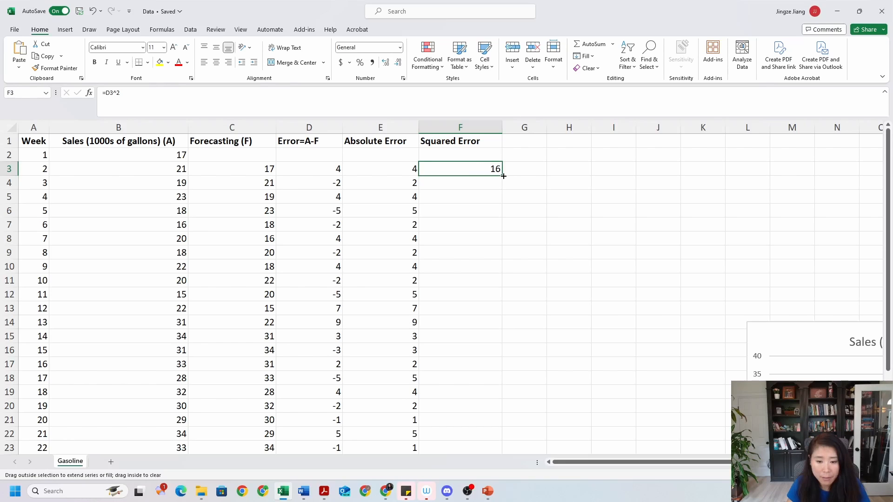
{"action": "left_click_drag", "start_coordinate": [504, 176], "coordinate": [504, 431]}
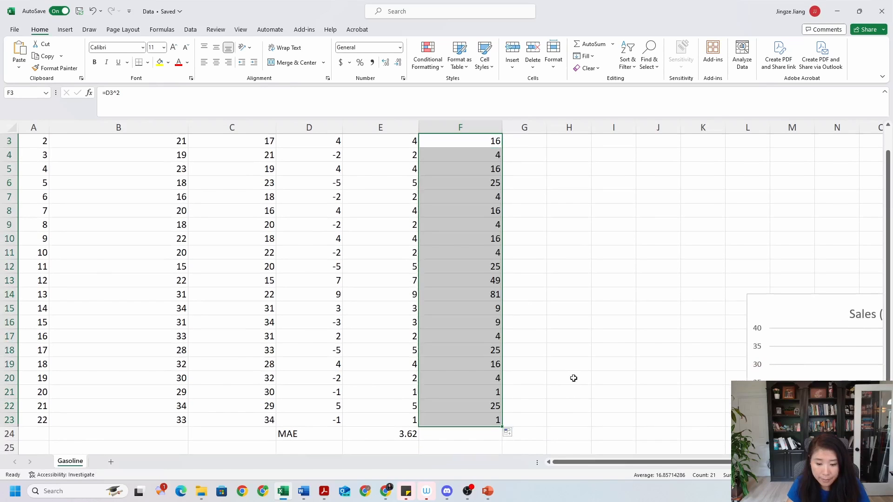
{"action": "scroll", "coordinate": [573, 378], "scroll_direction": "up", "scroll_amount": 1}
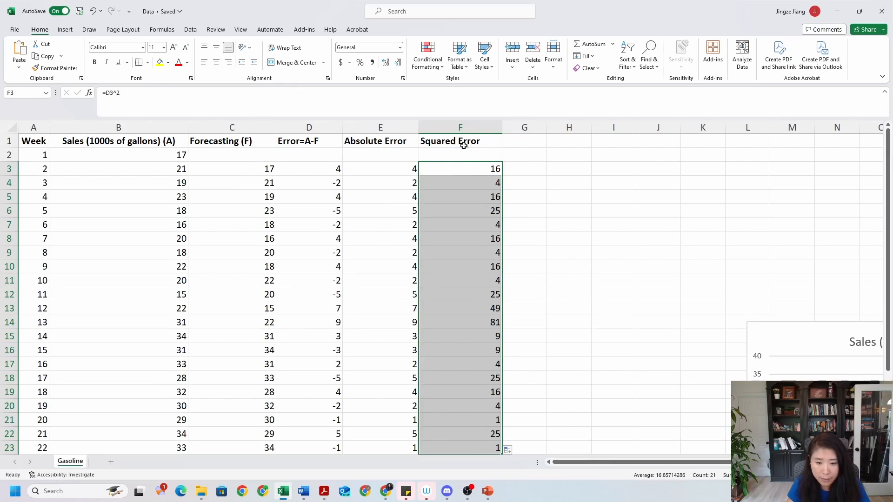
{"action": "left_click", "coordinate": [480, 174]}
Step: Enter the label "MSE" in cell D25, below the MAE label
{"action": "scroll", "coordinate": [462, 249], "scroll_direction": "down", "scroll_amount": 2}
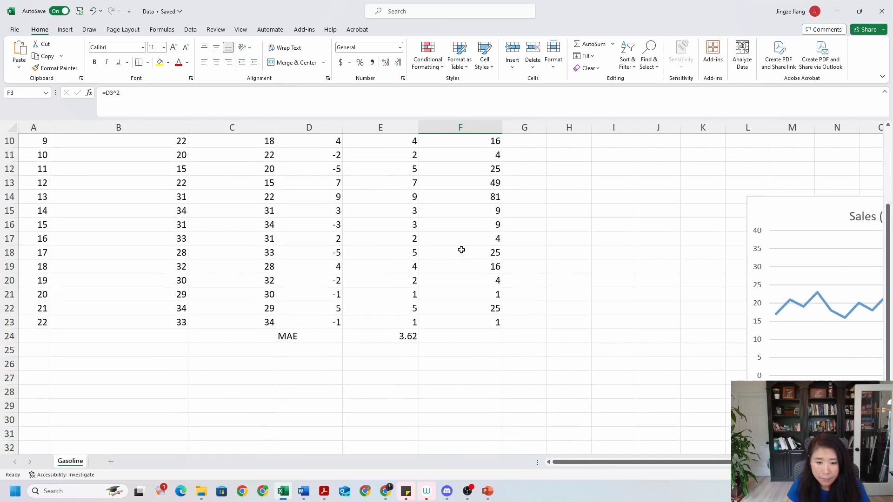
{"action": "left_click", "coordinate": [311, 349]}
{"action": "key", "text": "Caps_Lock"}
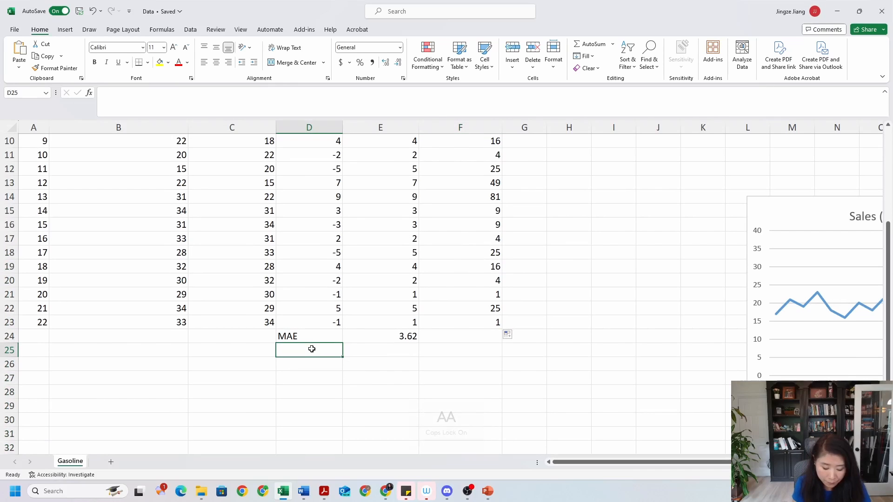
{"action": "type", "text": "MSE"}
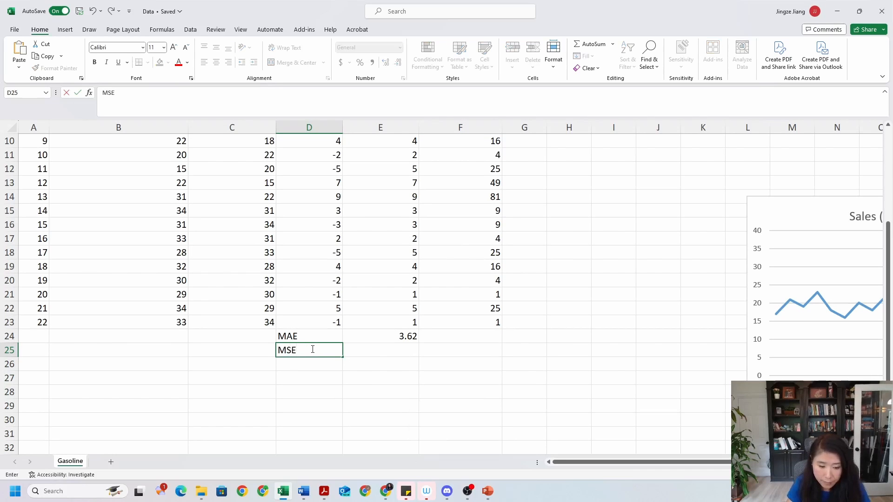
Step: Calculate the mean squared error in cell E25 with the formula =AVERAGE(F3:F23)
{"action": "left_click", "coordinate": [407, 353]}
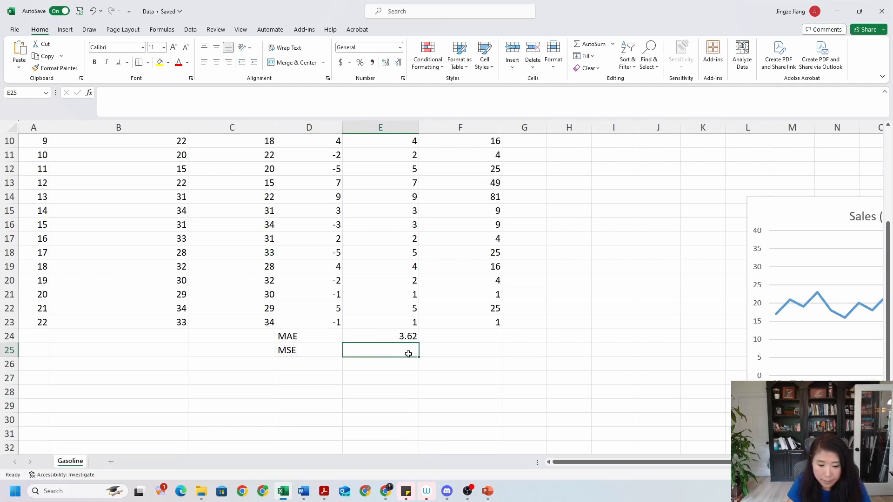
{"action": "type", "text": "="}
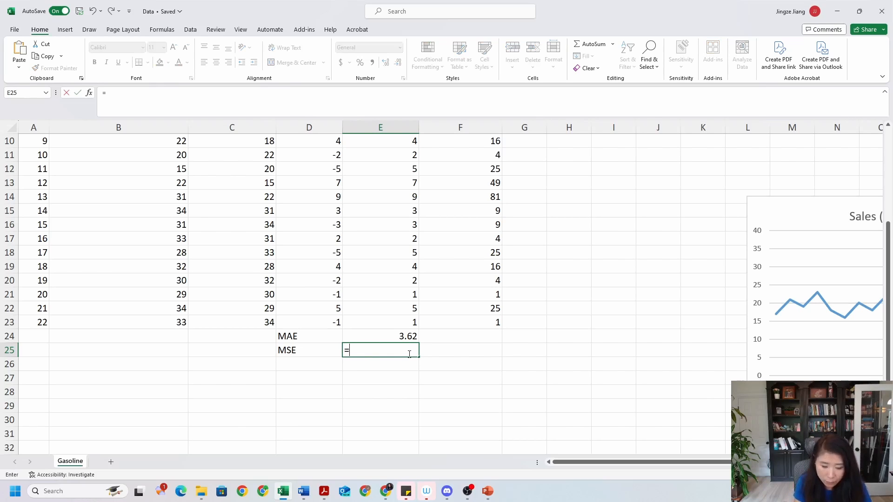
{"action": "type", "text": "AV"}
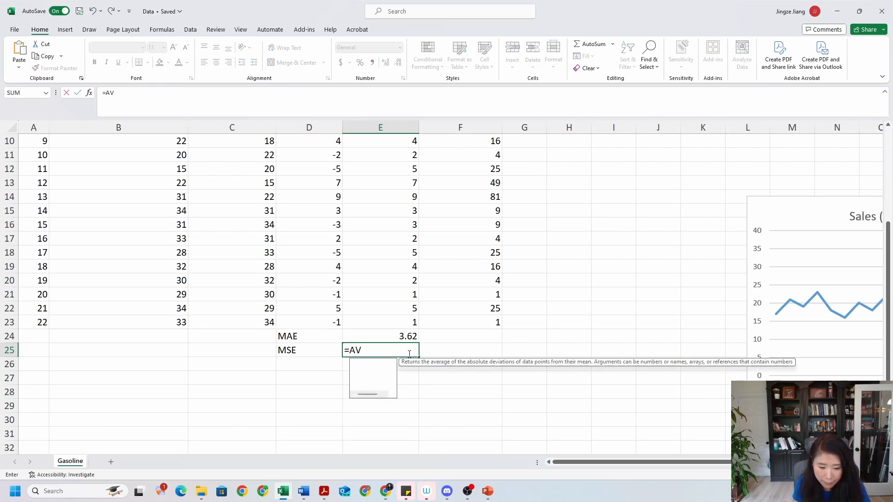
{"action": "type", "text": "ERAGE("}
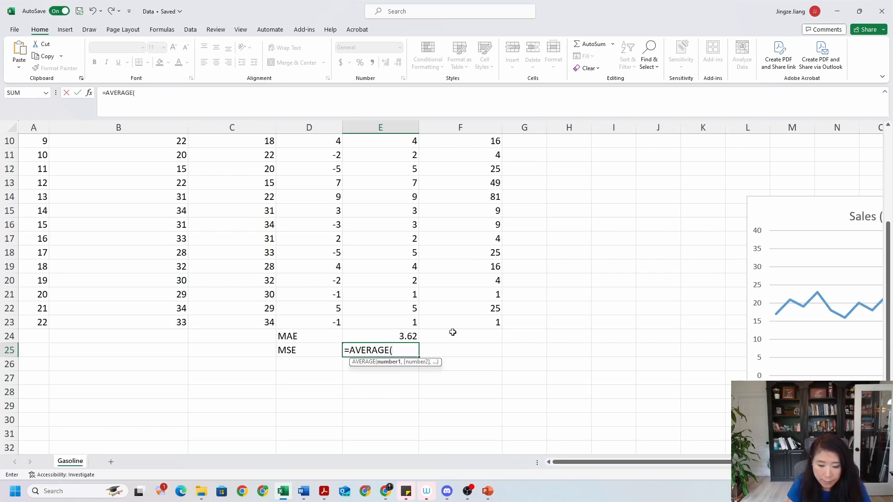
{"action": "scroll", "coordinate": [462, 321], "scroll_direction": "up", "scroll_amount": 3}
{"action": "left_click_drag", "start_coordinate": [482, 173], "coordinate": [491, 444]}
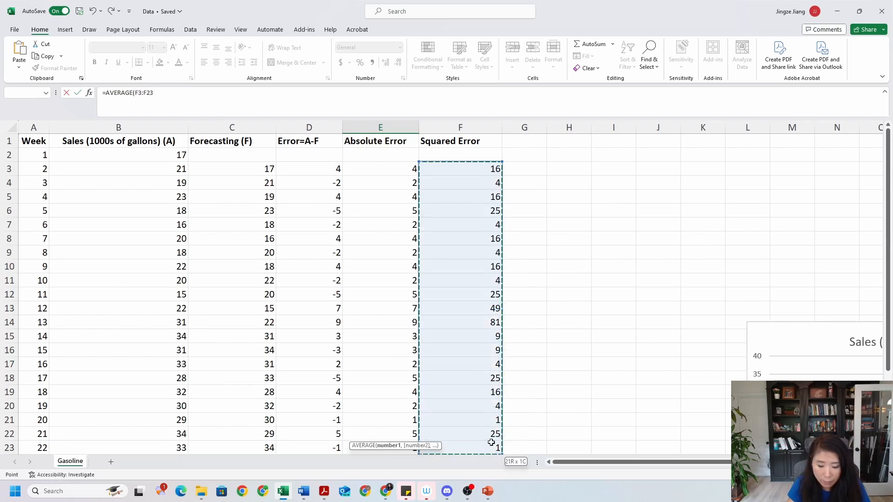
{"action": "scroll", "coordinate": [491, 444], "scroll_direction": "down", "scroll_amount": 1}
{"action": "scroll", "coordinate": [560, 361], "scroll_direction": "down", "scroll_amount": 3}
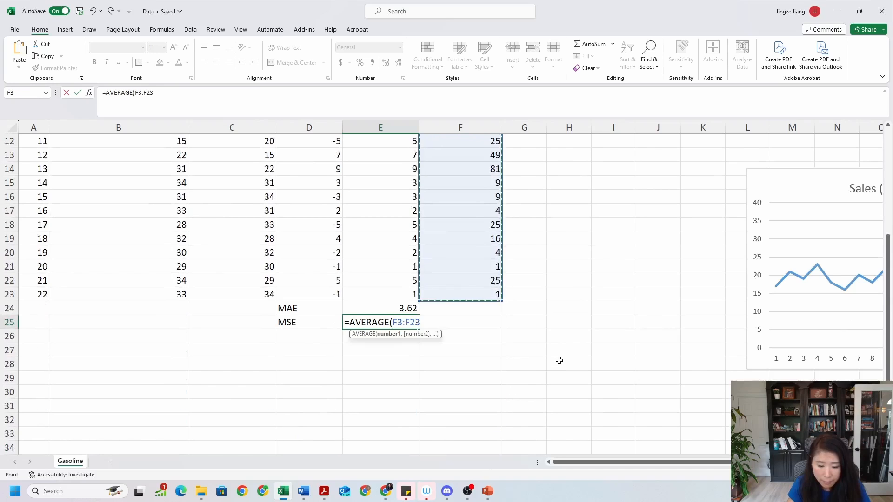
{"action": "type", "text": ")"}
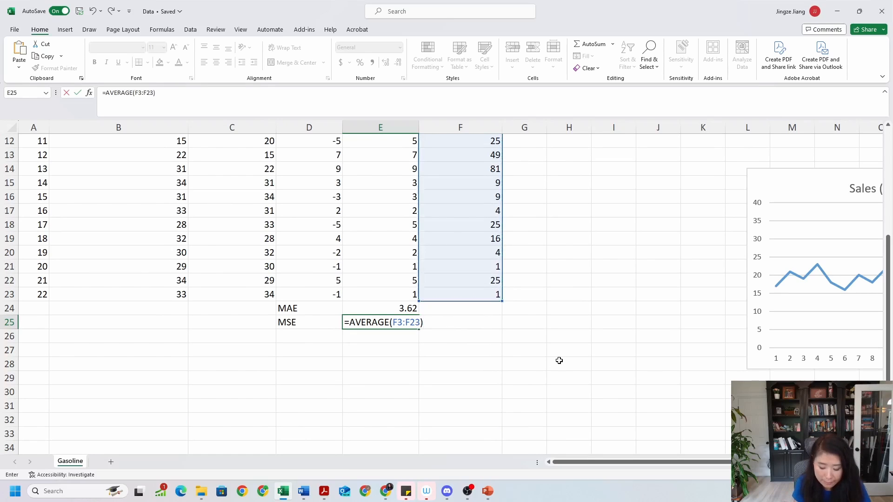
{"action": "key", "text": "Return"}
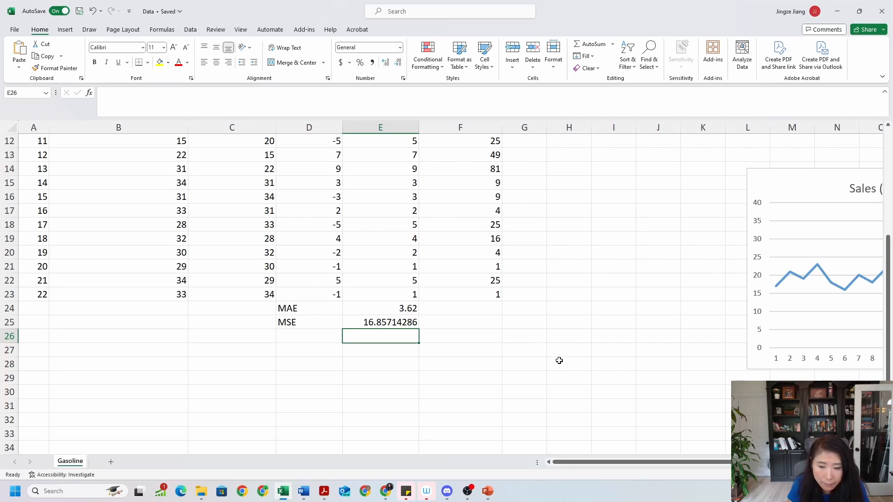
Step: Reduce the MSE result in cell E25 to two decimal places
{"action": "left_click", "coordinate": [408, 323]}
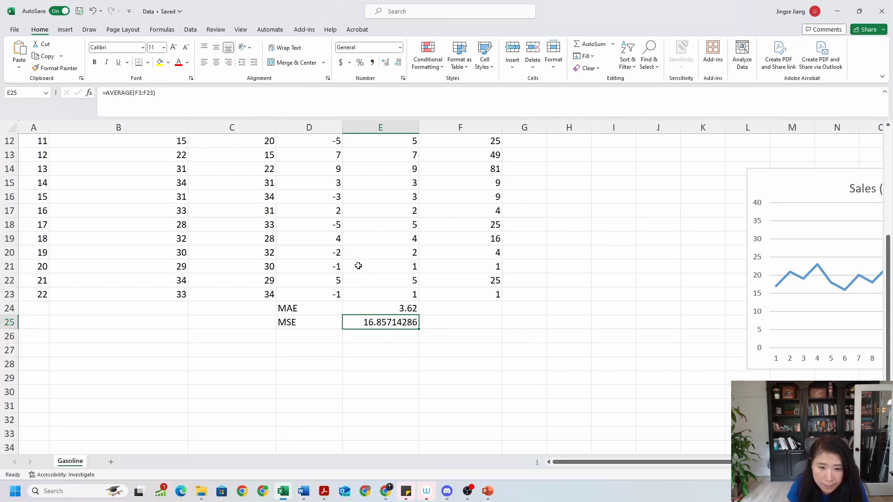
{"action": "left_click", "coordinate": [398, 65]}
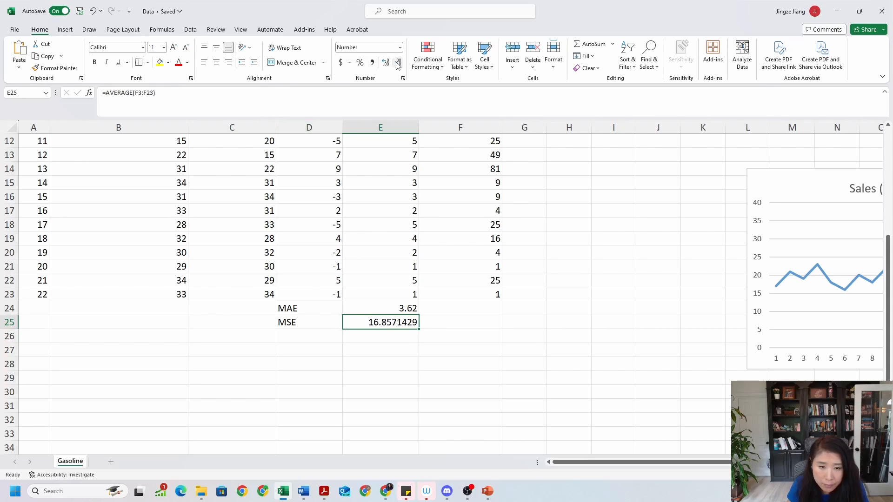
{"action": "left_click", "coordinate": [398, 65]}
{"action": "left_click", "coordinate": [398, 65]}
{"action": "left_click", "coordinate": [398, 66]}
{"action": "left_click", "coordinate": [398, 66]}
{"action": "left_click", "coordinate": [398, 66]}
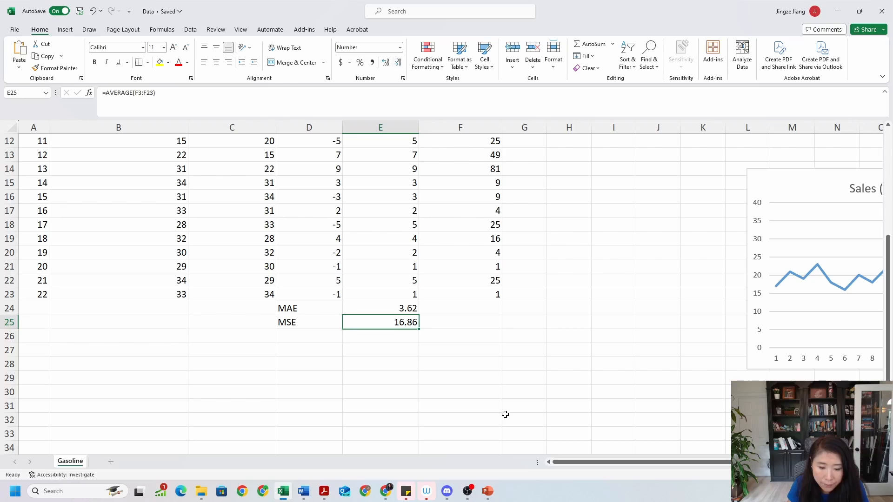